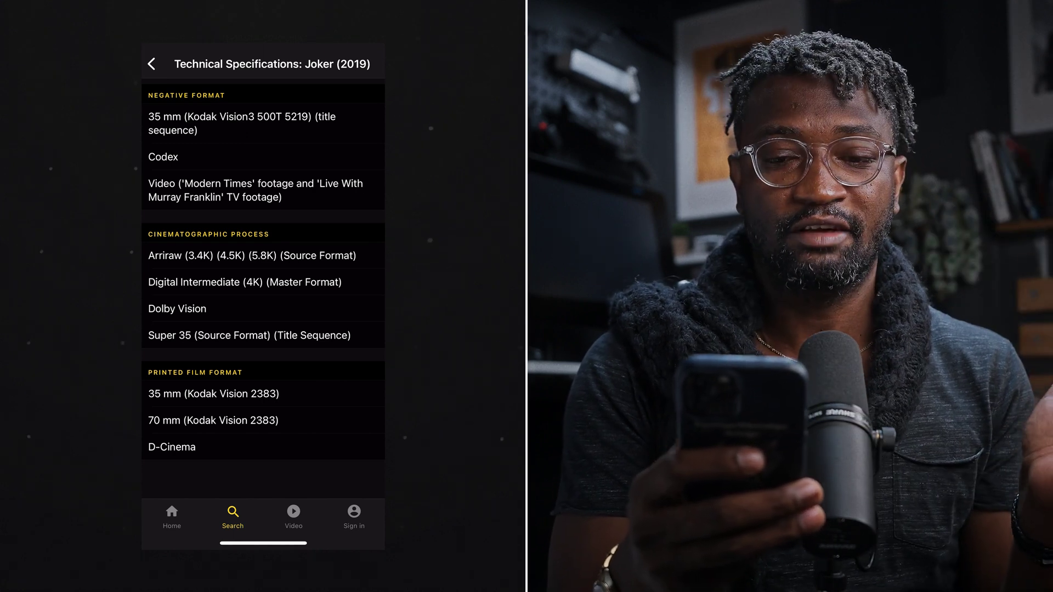
scroll(263, 289, up, 1)
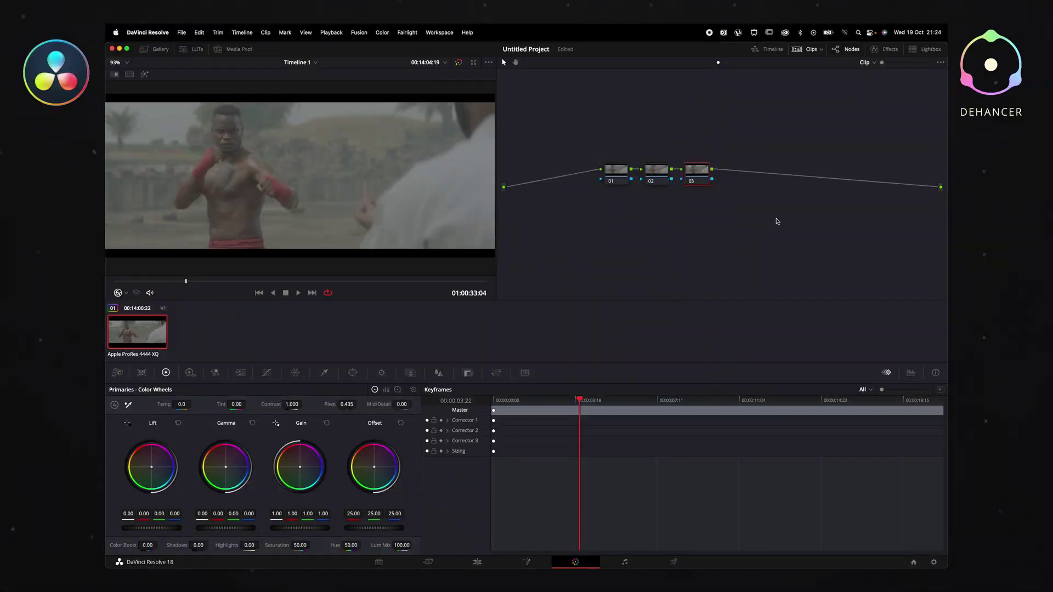
Step: Move the node chain closer to the graph's source, separate node 03, and label node 01 "nr" and node 02 "exp"
drag(778, 223, 550, 171)
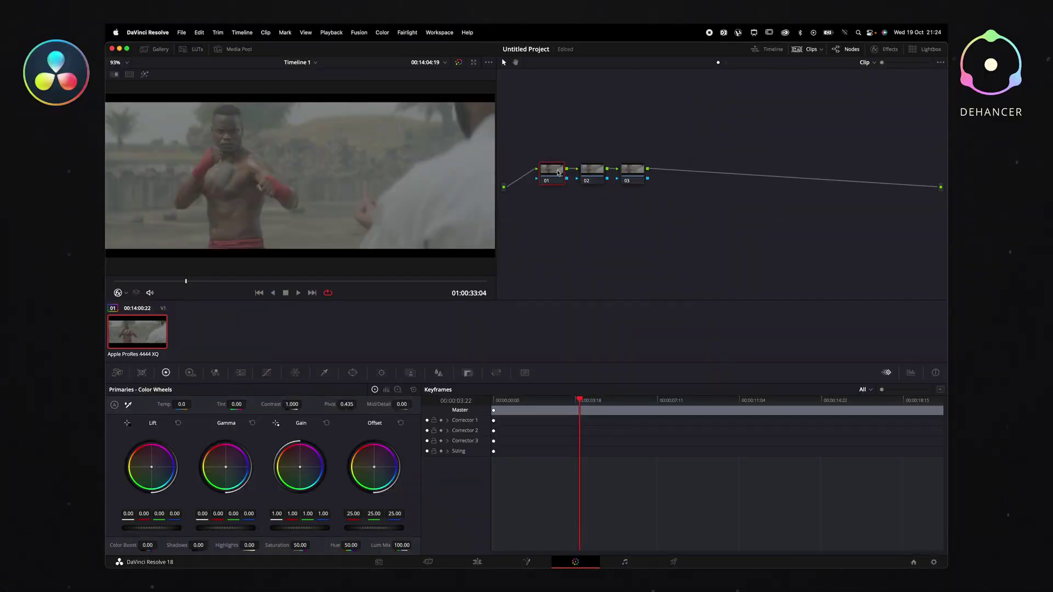
right_click(551, 175)
click(576, 191)
drag(672, 204, 769, 175)
right_click(591, 174)
click(608, 192)
text(exp)
key(Return)
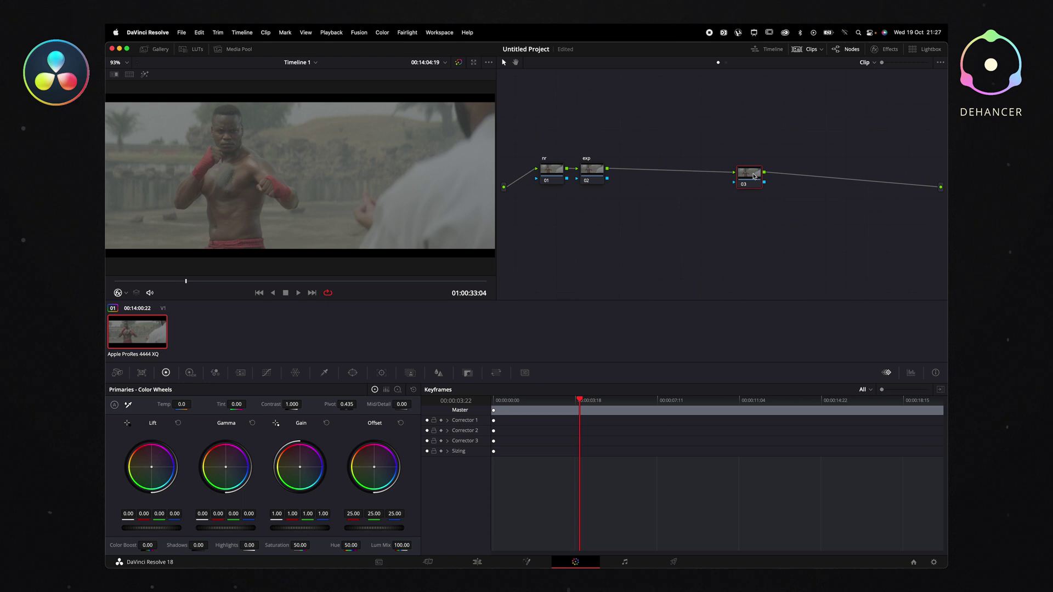
Step: Reposition node 03 in line with the other nodes and label it "cst"
drag(754, 176, 737, 174)
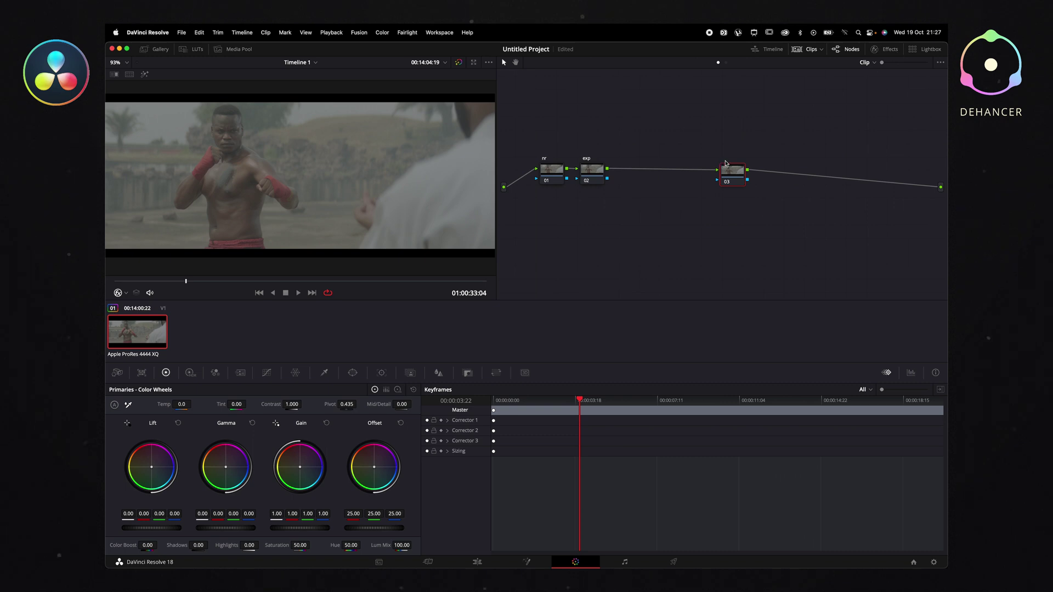
right_click(737, 174)
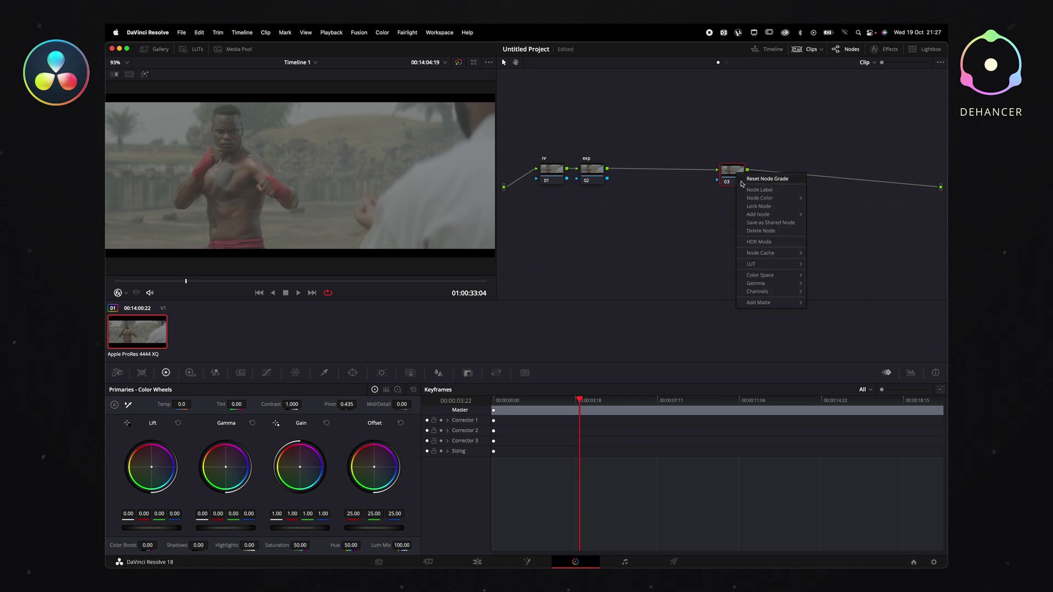
click(777, 189)
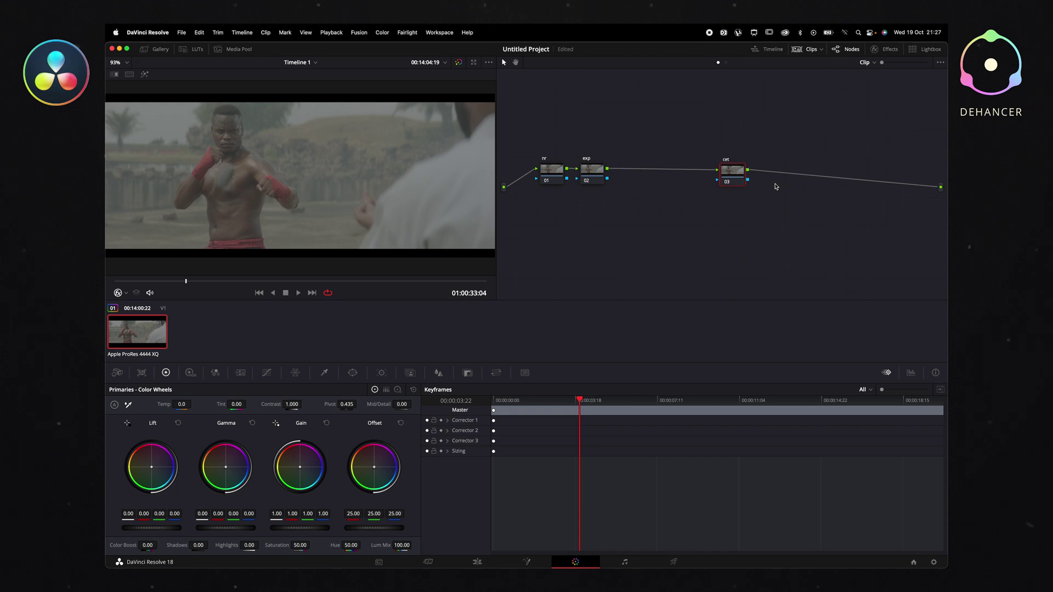
Step: Apply Color Space Transform to the cst node with input color space ARRI Wide Gamut 4 and input gamma ARRI LogC3
click(896, 52)
drag(865, 106, 701, 175)
click(881, 121)
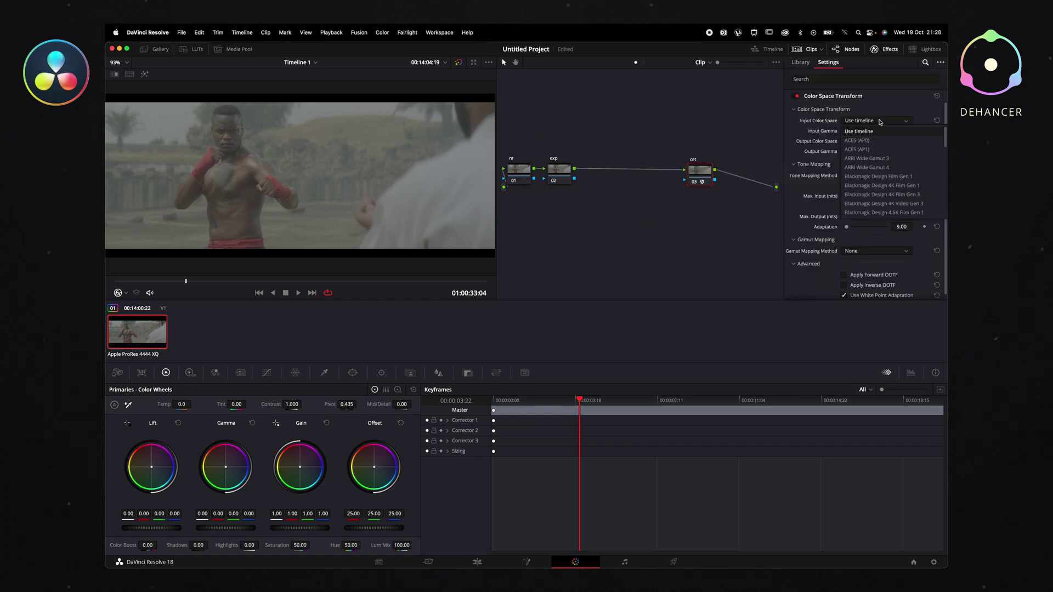
click(891, 168)
click(893, 132)
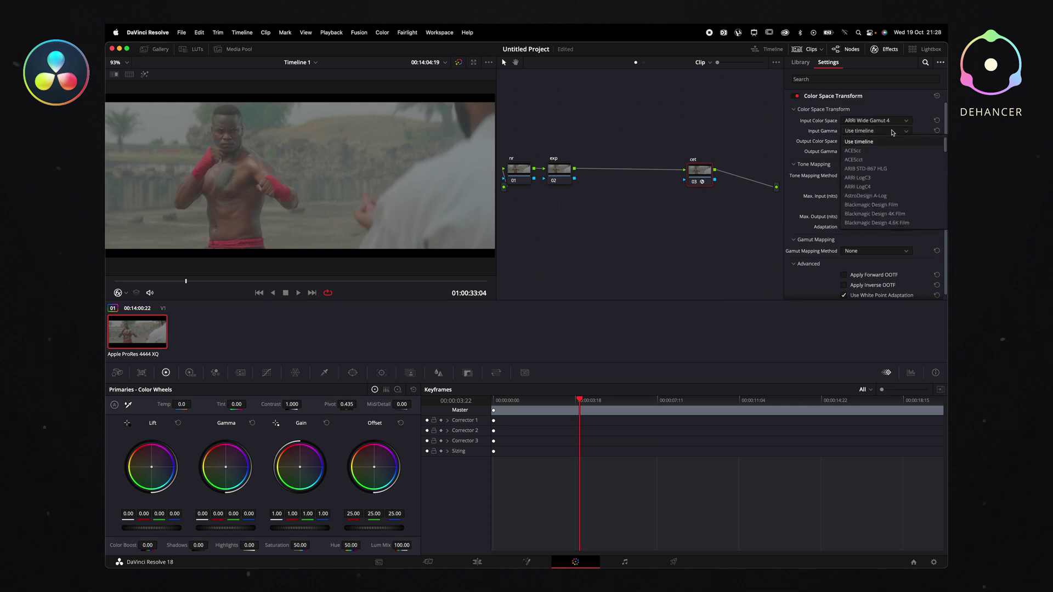
click(893, 179)
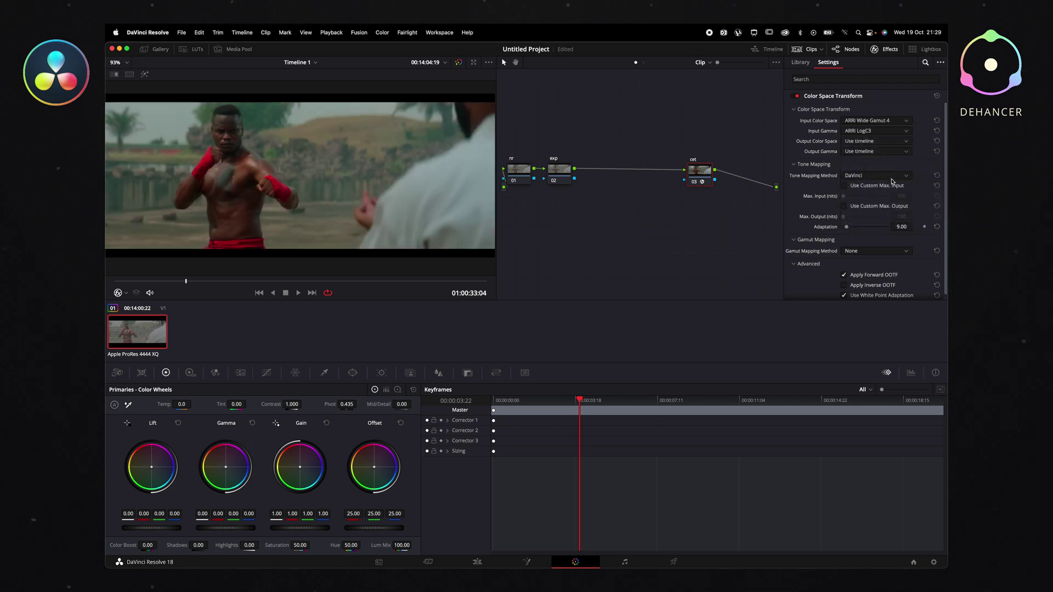
Step: Set the Color Space Transform's output color space to Rec.709 and its output gamma to Gamma 2.4
click(899, 144)
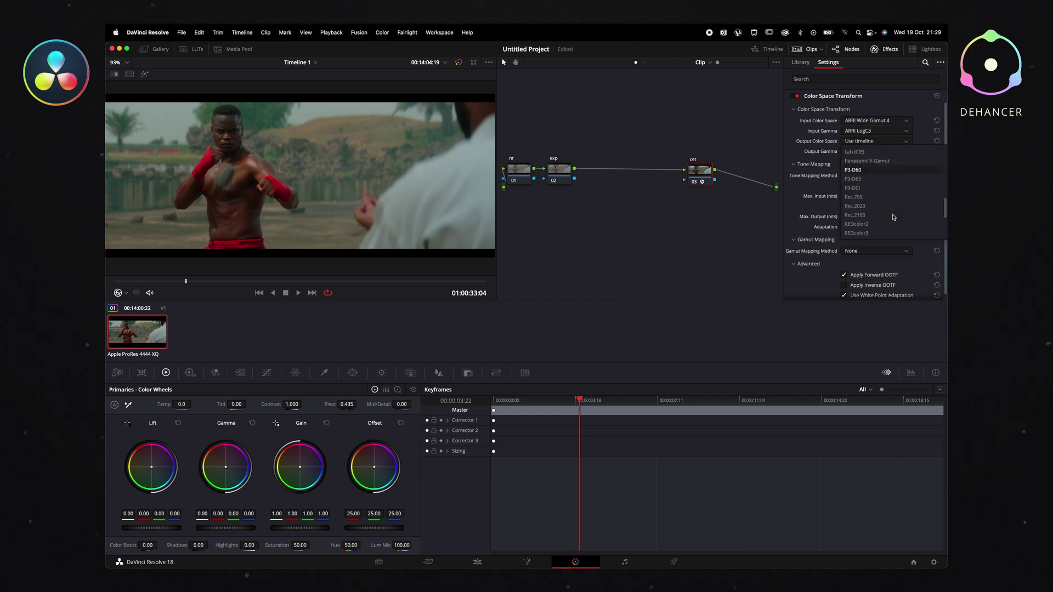
click(890, 198)
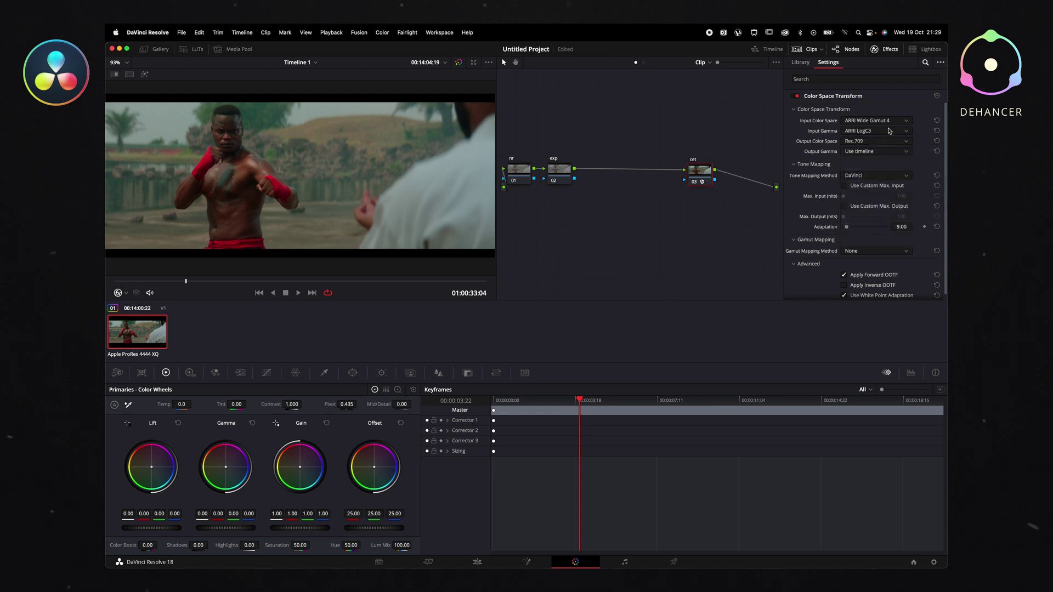
click(889, 152)
scroll(887, 235, down, 5)
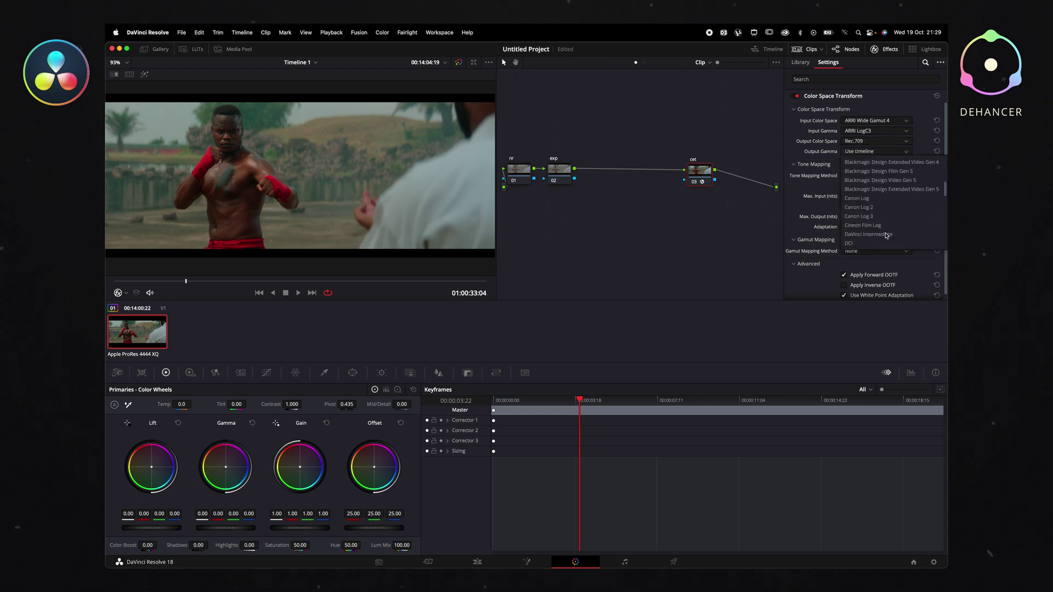
click(885, 226)
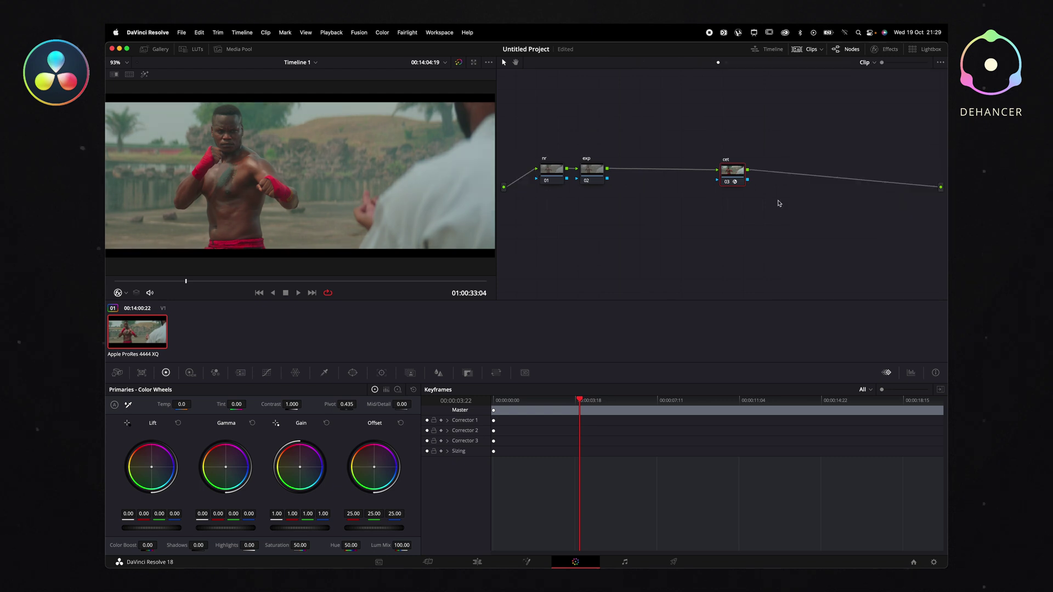
Step: Add a serial node after the cst node, place both below the first two nodes, and label the new node "dehancer"
key(alt+s)
drag(803, 207, 562, 218)
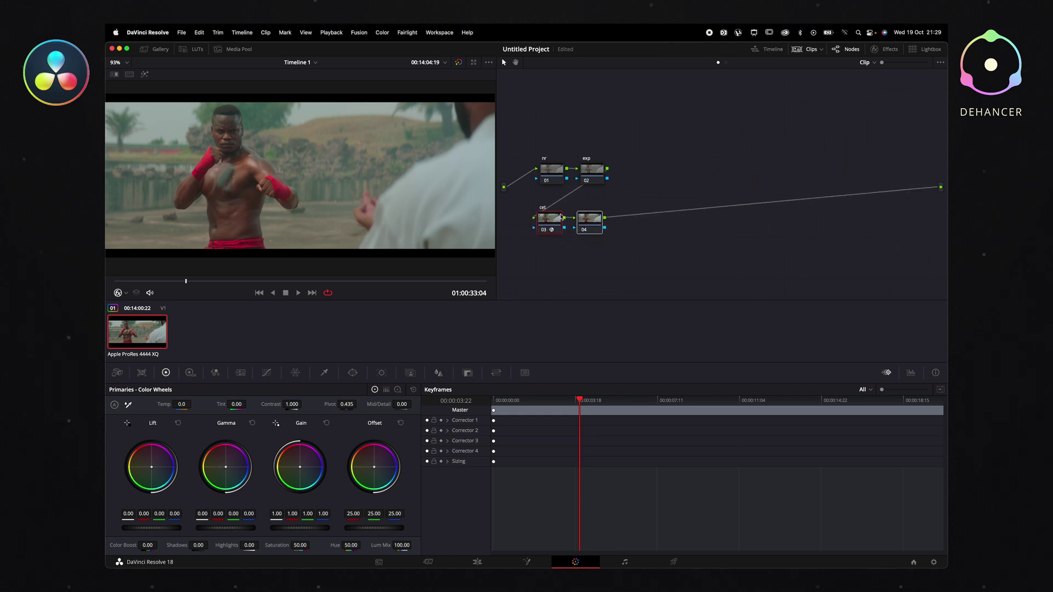
click(845, 95)
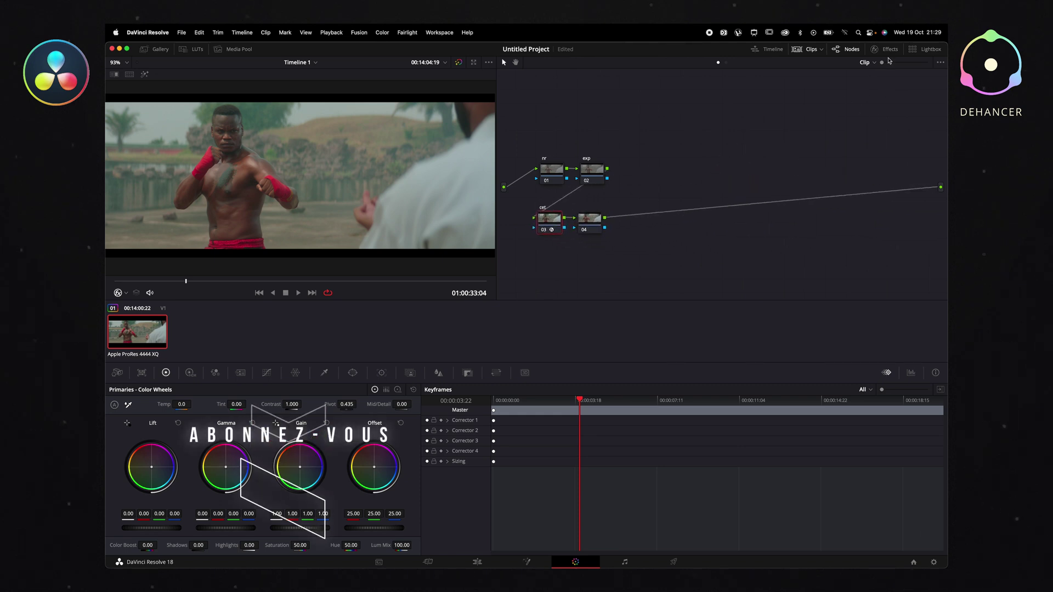
right_click(584, 222)
click(610, 239)
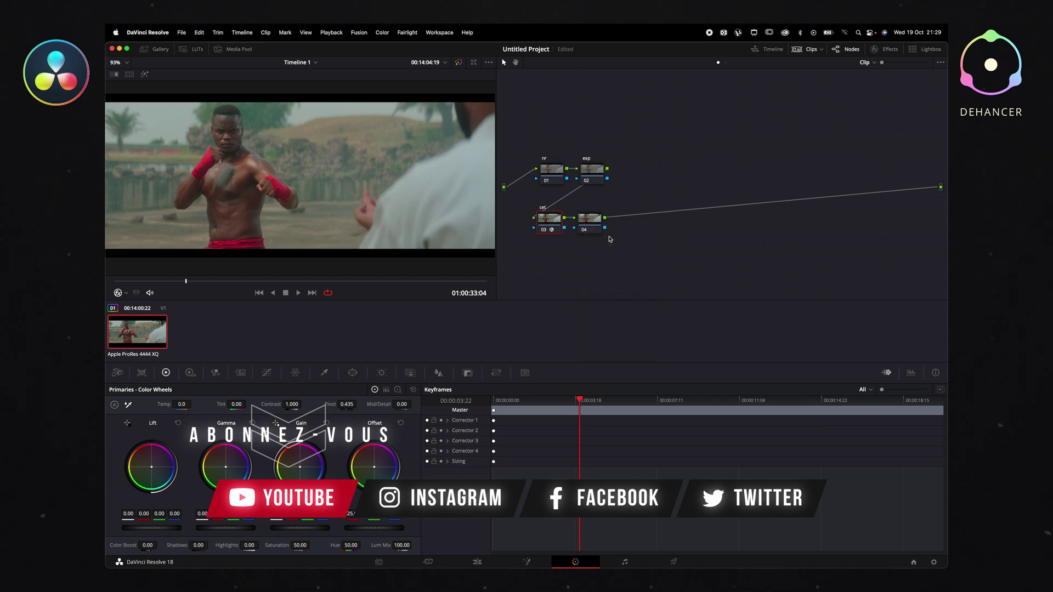
text(dehancer)
key(Return)
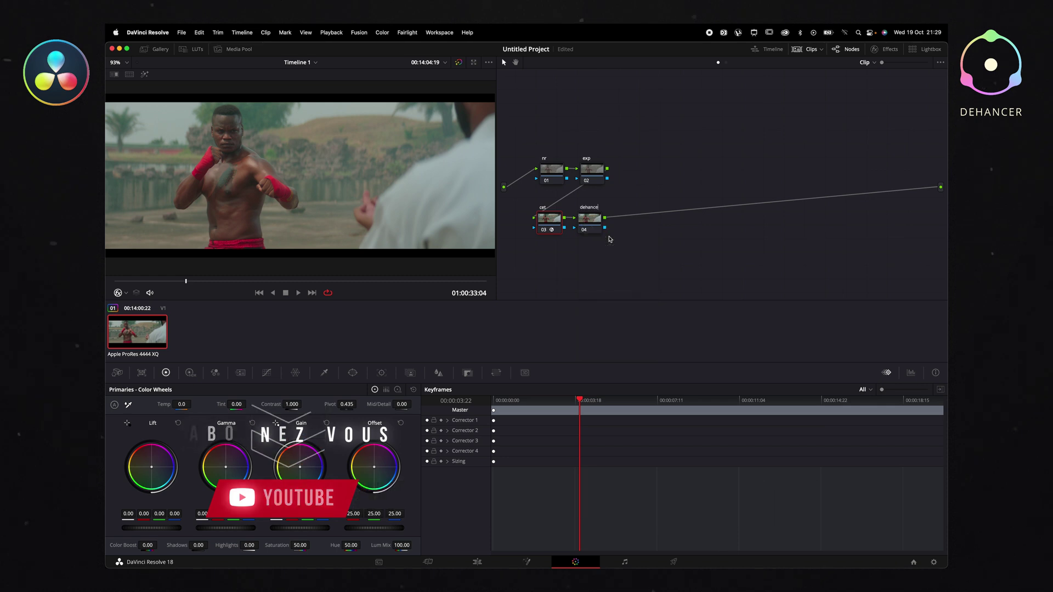
Step: Apply the Dehancer Pro 6.0.0 effect to the dehancer node and move the cst and dehancer nodes toward the graph's output
click(884, 49)
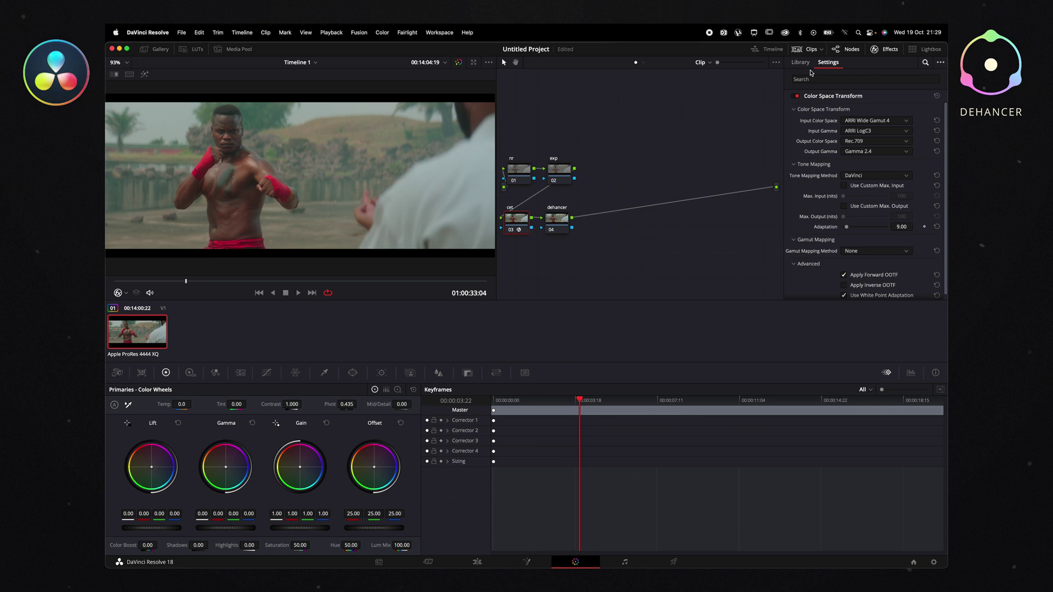
click(558, 220)
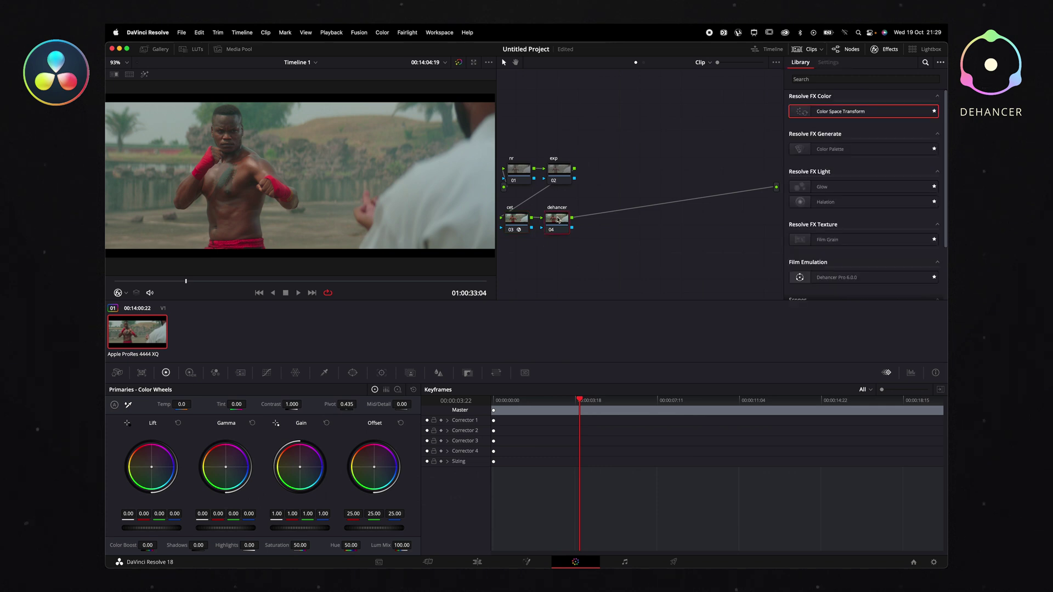
scroll(905, 216, down, 5)
drag(865, 211, 560, 224)
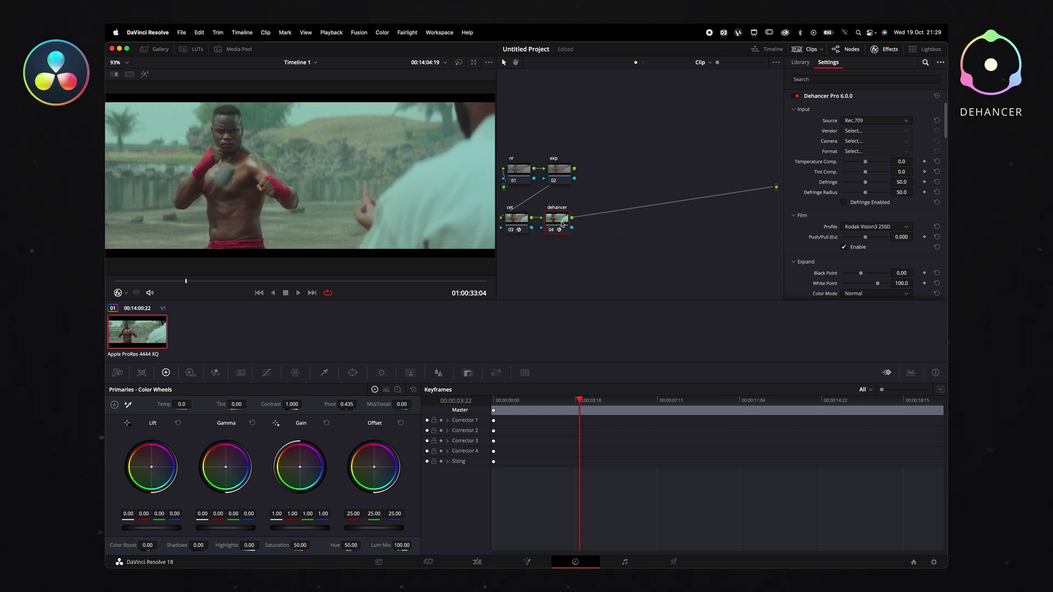
drag(650, 282, 627, 219)
click(645, 257)
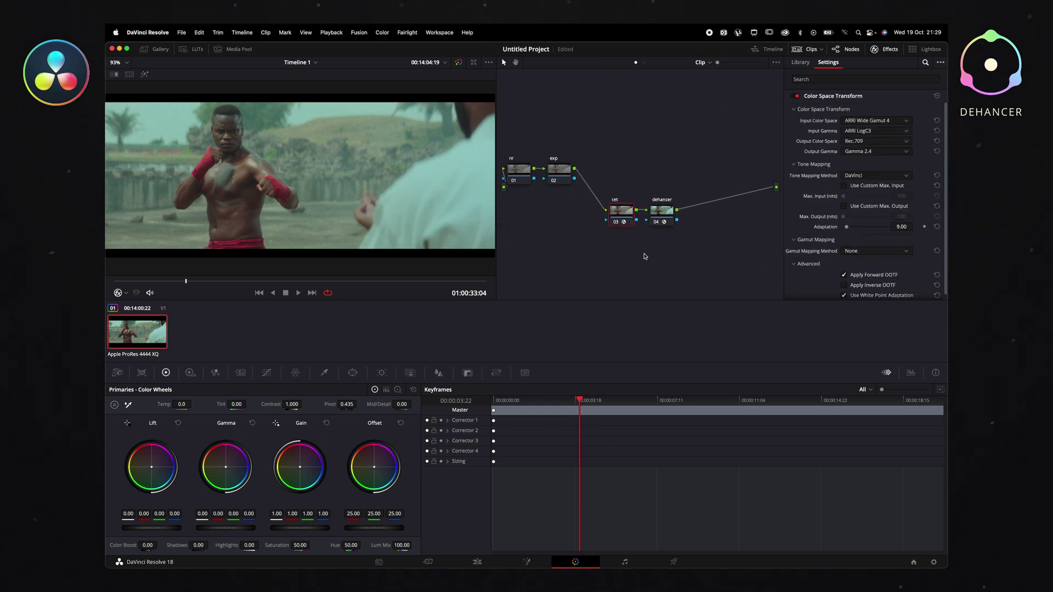
Step: Set the dehancer node's Film profile to Kodak Vision3 500T, with the Input settings collapsed
click(664, 210)
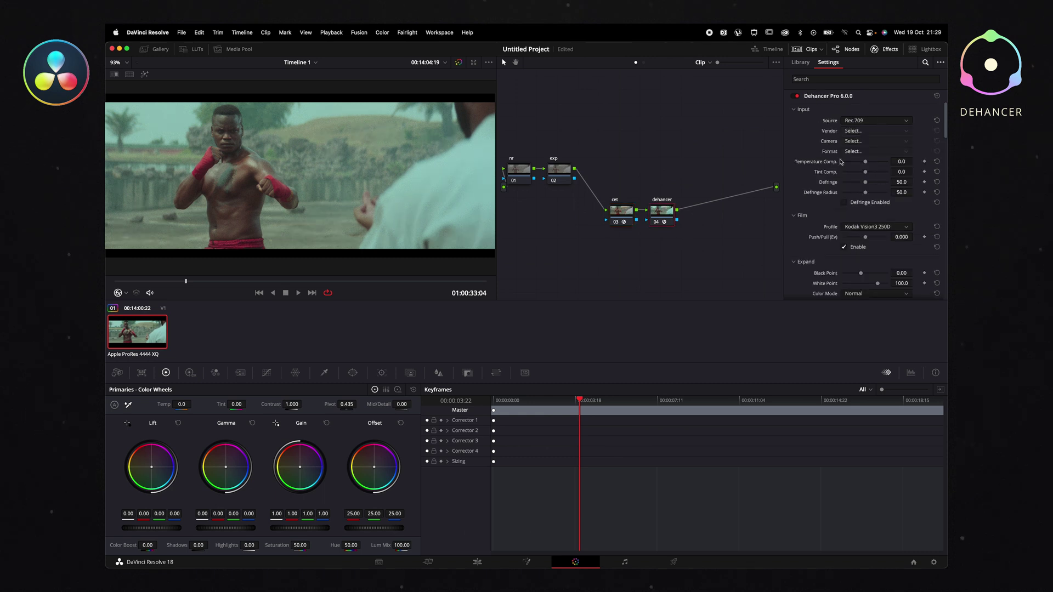
click(804, 111)
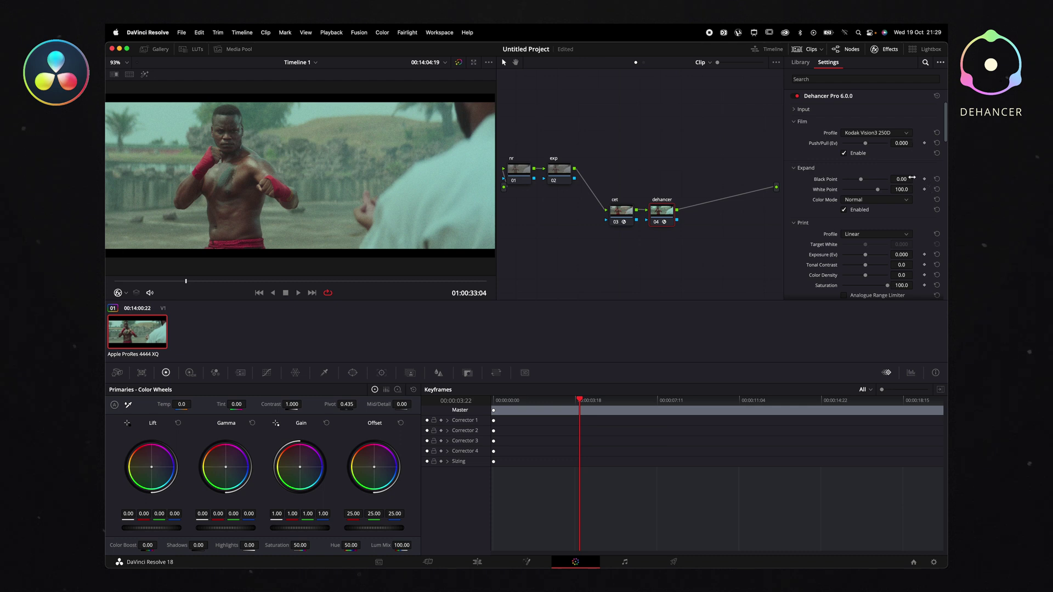
click(906, 135)
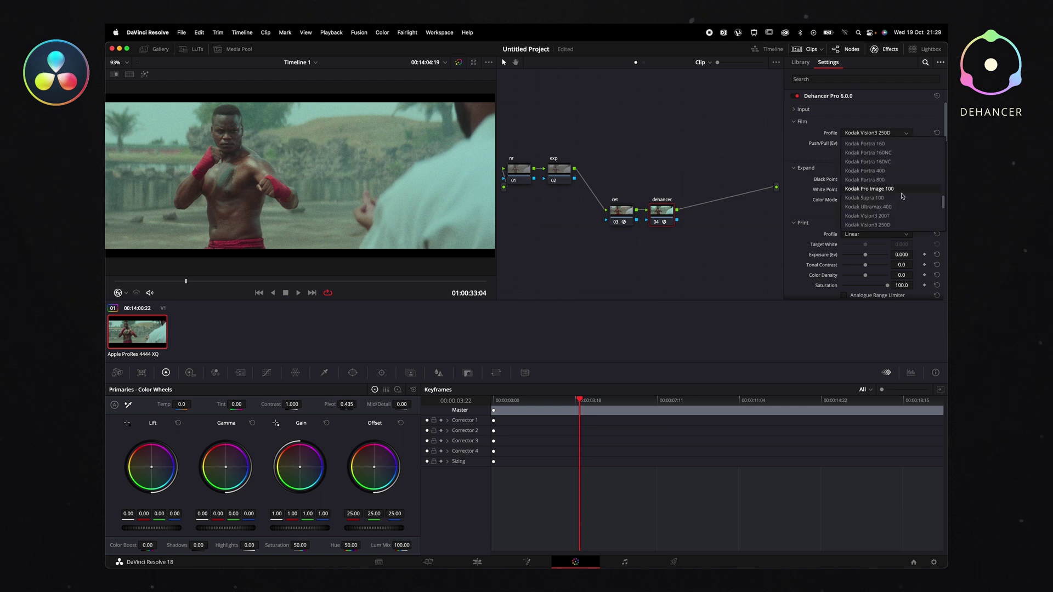
scroll(902, 200, down, 1)
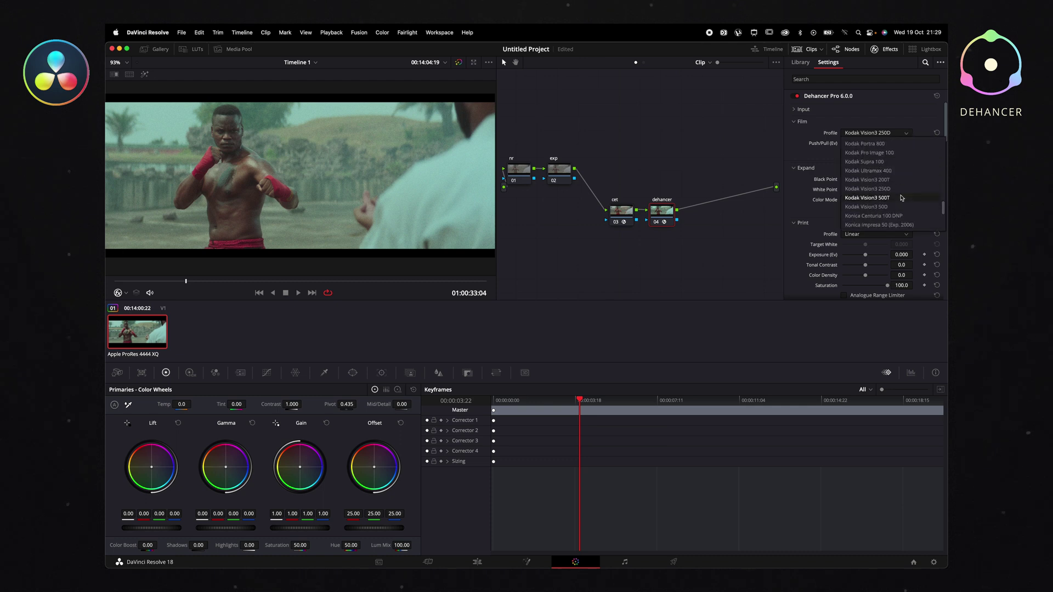
click(901, 200)
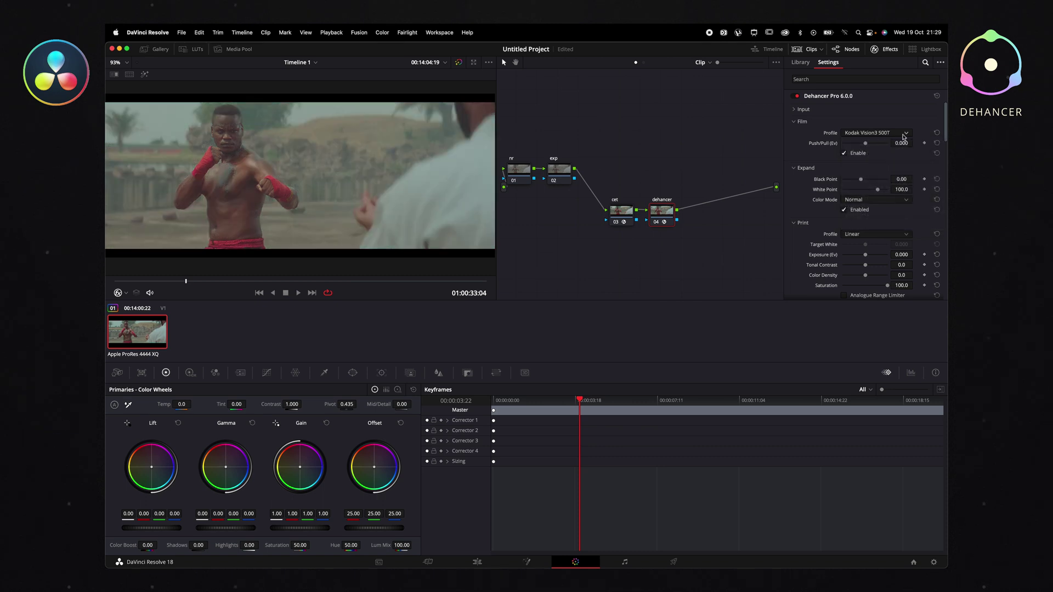
Step: Set the Print profile of the Dehancer effect to Kodak 2383 Print Film
scroll(792, 200, down, 8)
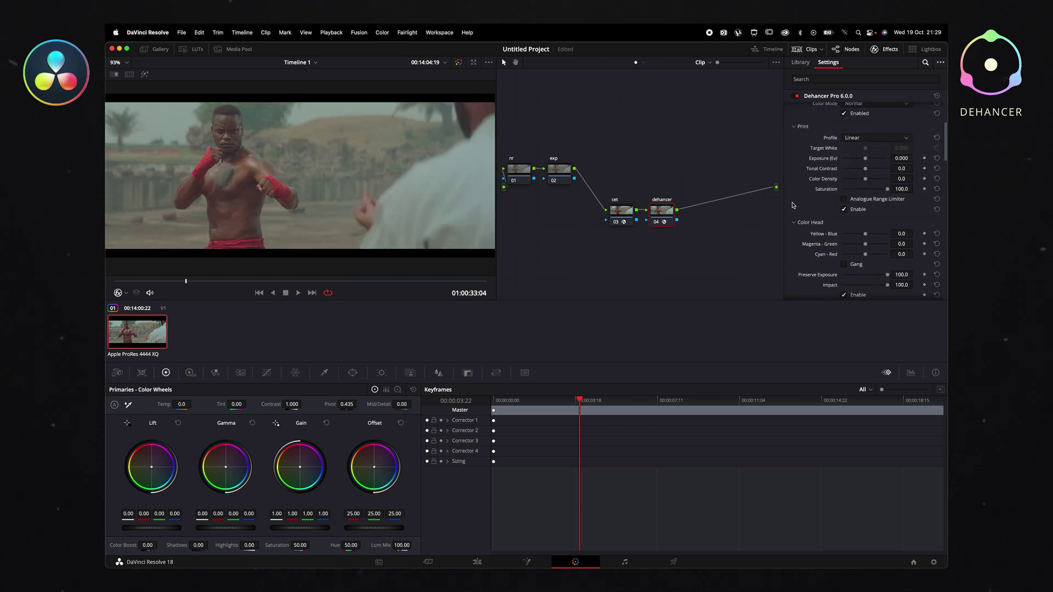
scroll(792, 214, down, 2)
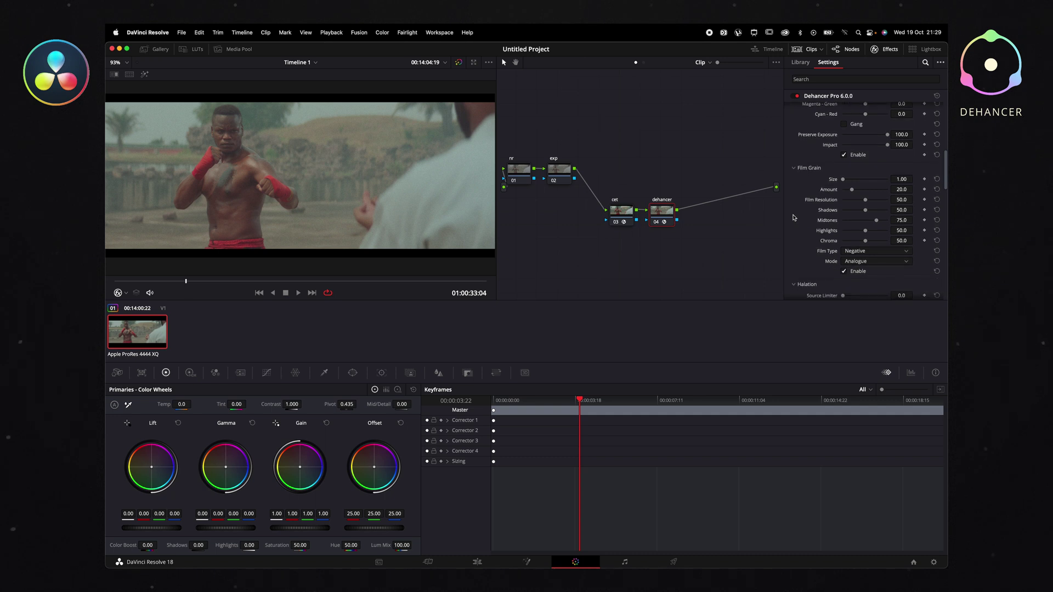
scroll(816, 159, up, 10)
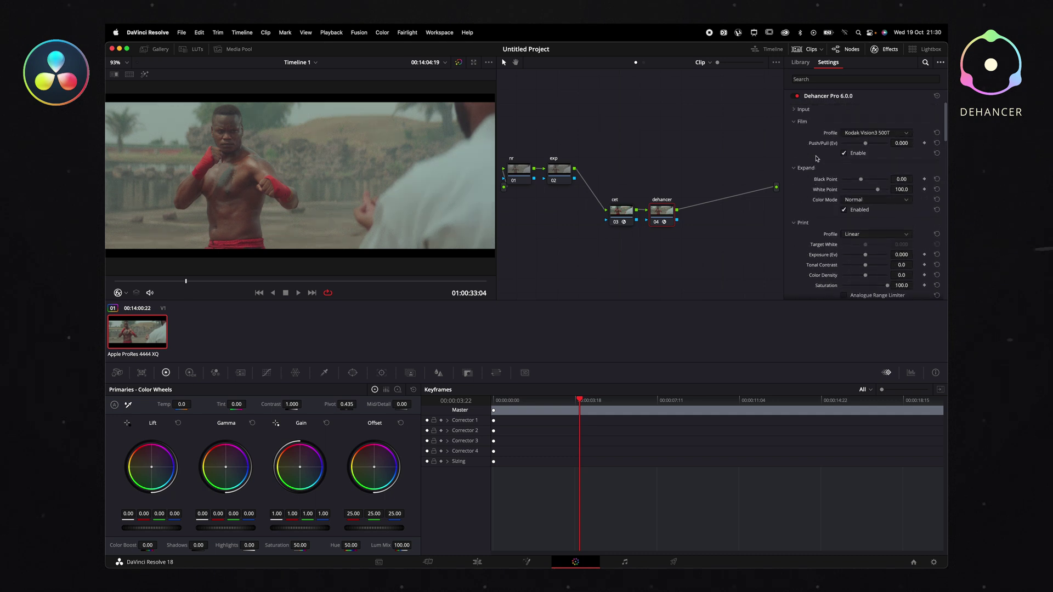
scroll(806, 219, down, 2)
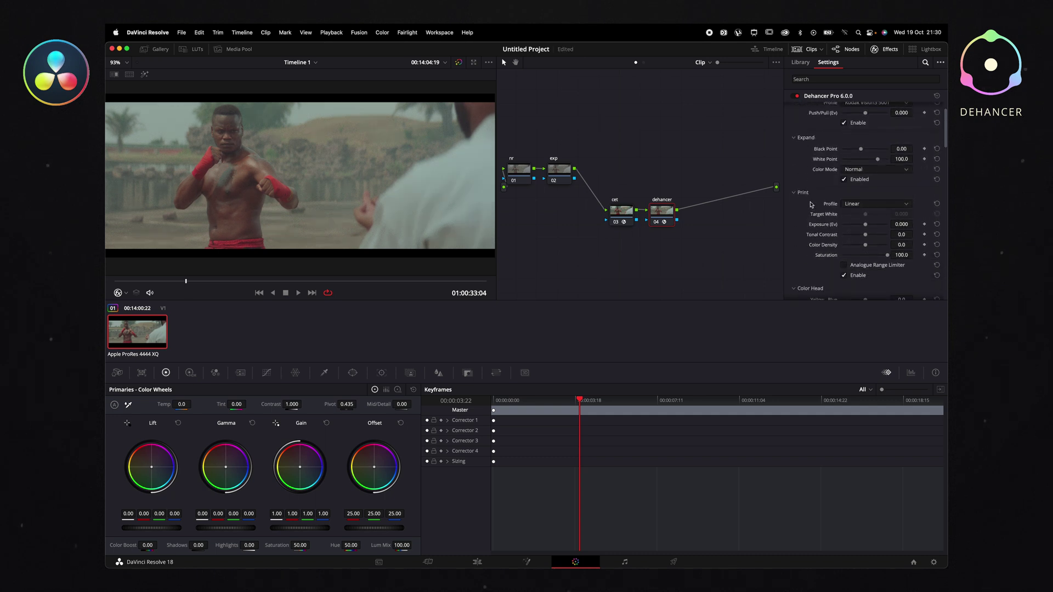
click(910, 206)
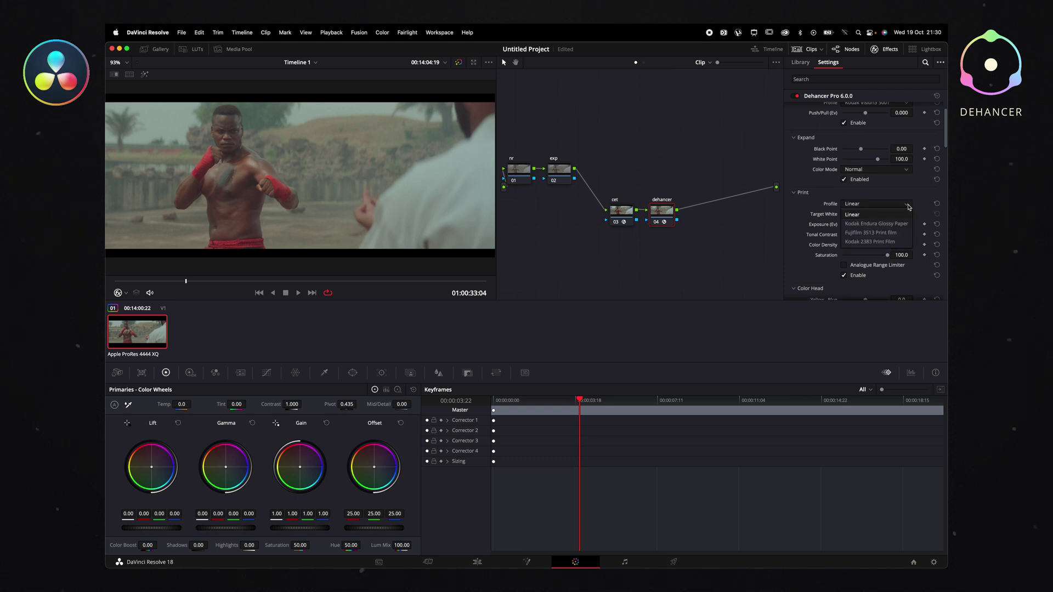
click(899, 244)
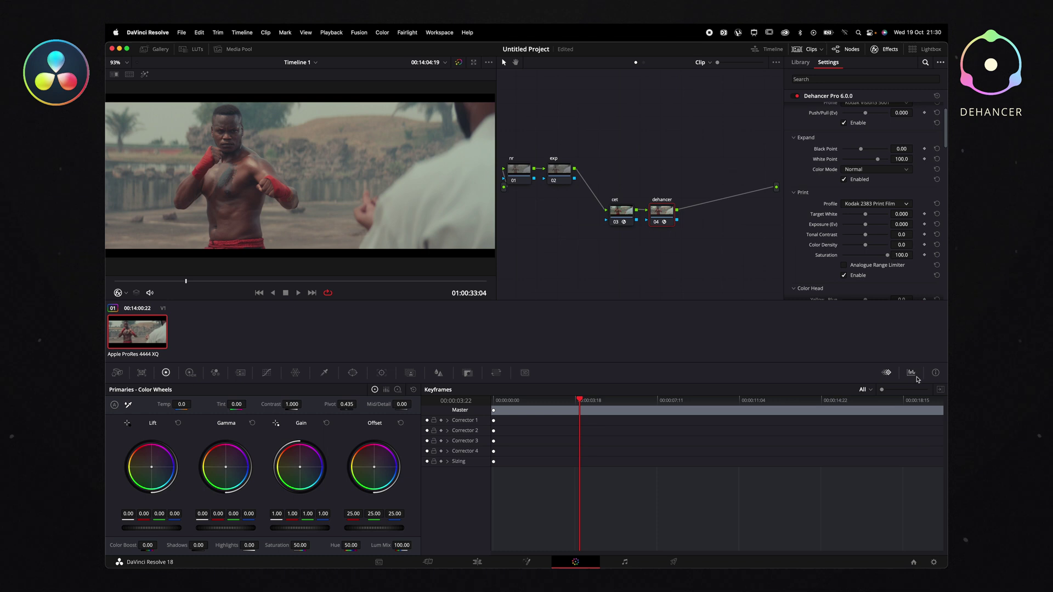
Step: Open the video scopes and change the first scope to Vectorscope beside the Parade
click(911, 372)
click(924, 389)
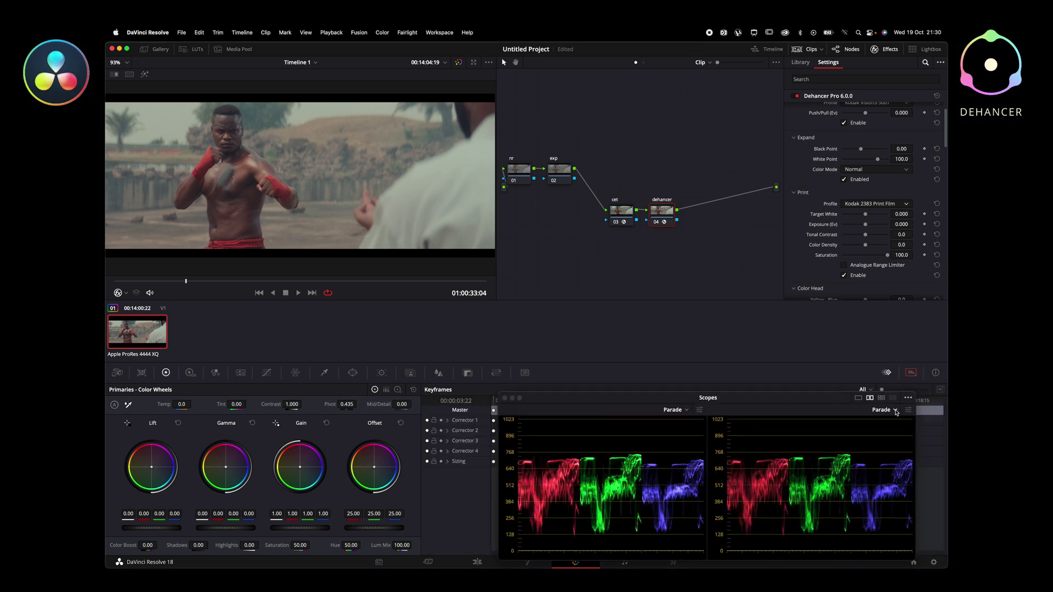
click(687, 410)
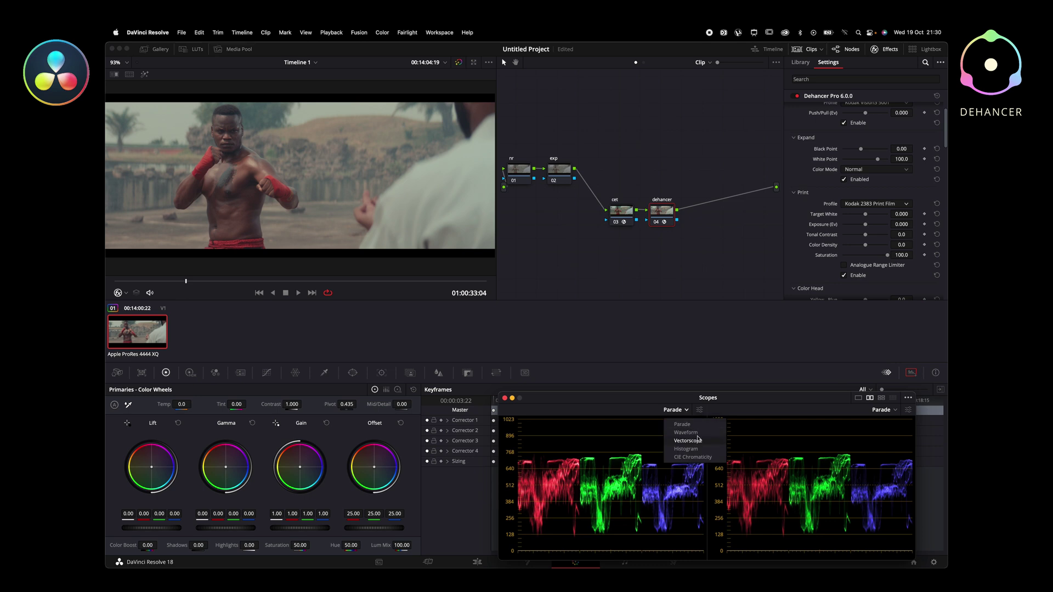
click(701, 440)
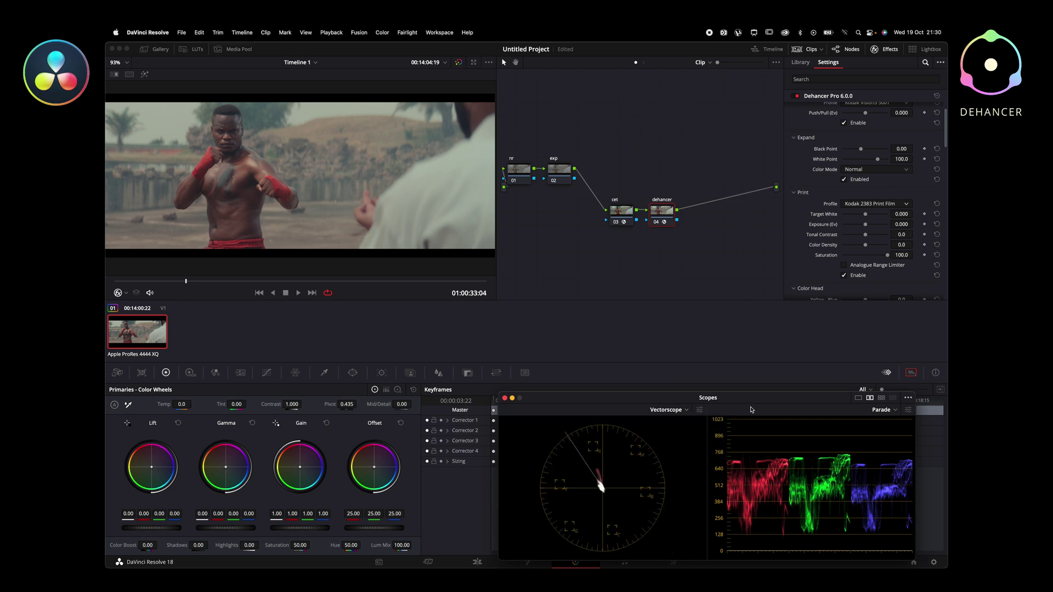
Step: Move the Scopes window higher and set the Dehancer effect's Expand Black Point to 8.90
drag(763, 403, 778, 379)
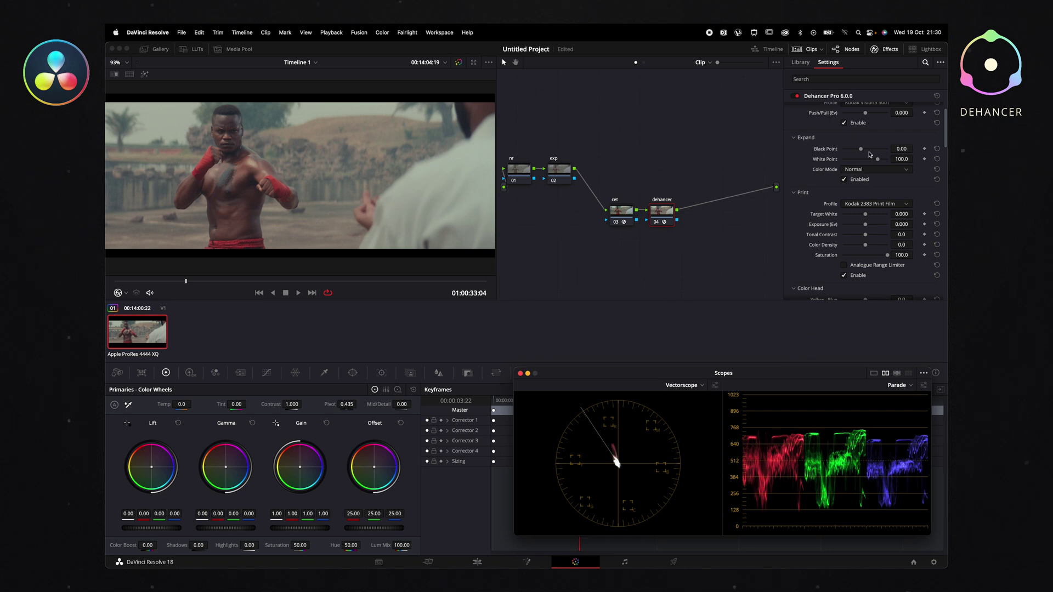
drag(861, 150, 869, 151)
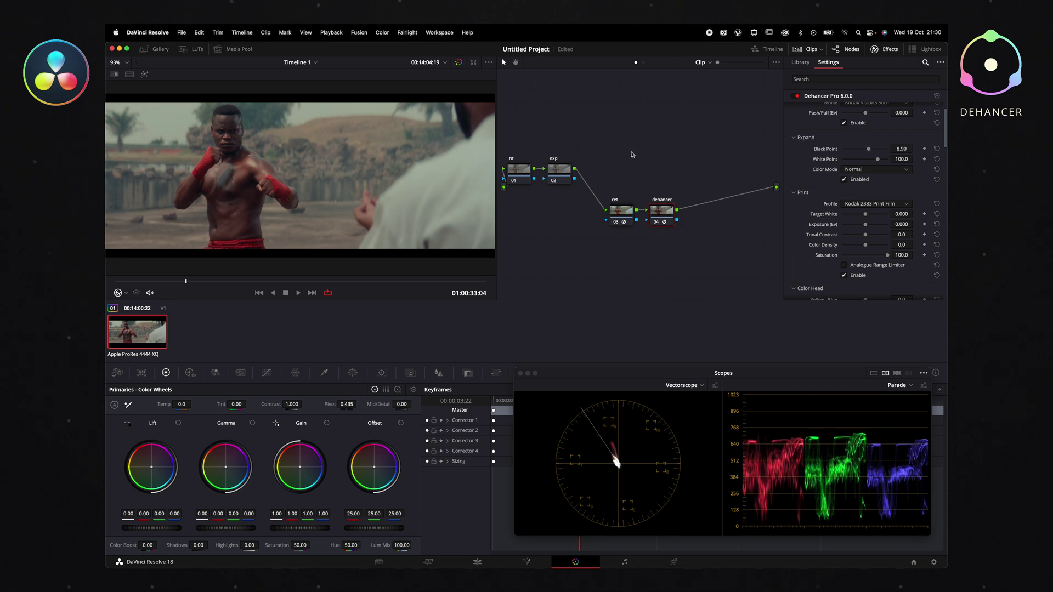
Step: Set the exp node's contrast to 1.160 and tint to 6.50 with the effects list closed
click(557, 168)
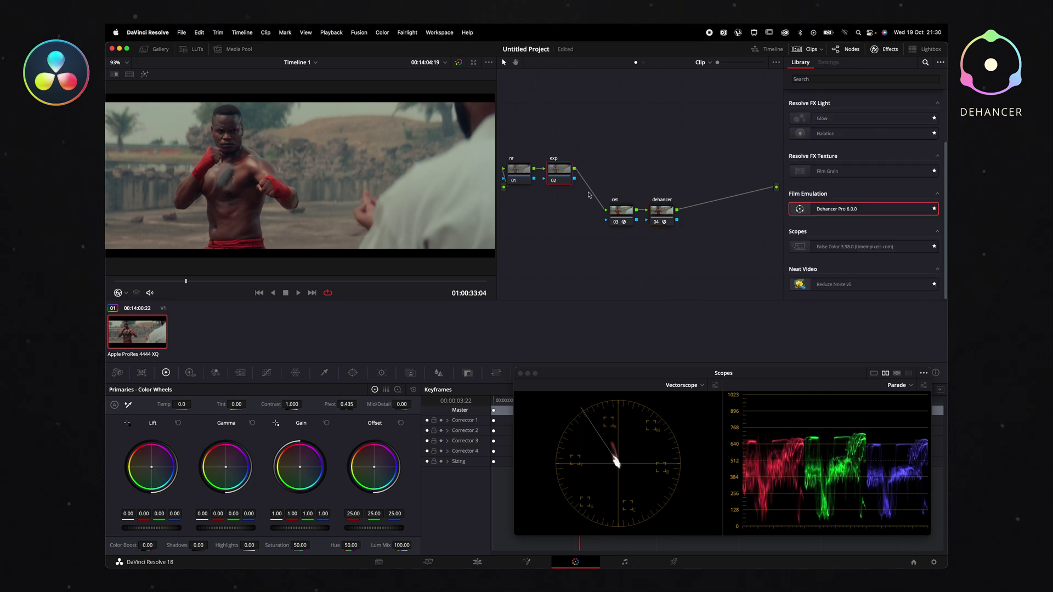
click(897, 53)
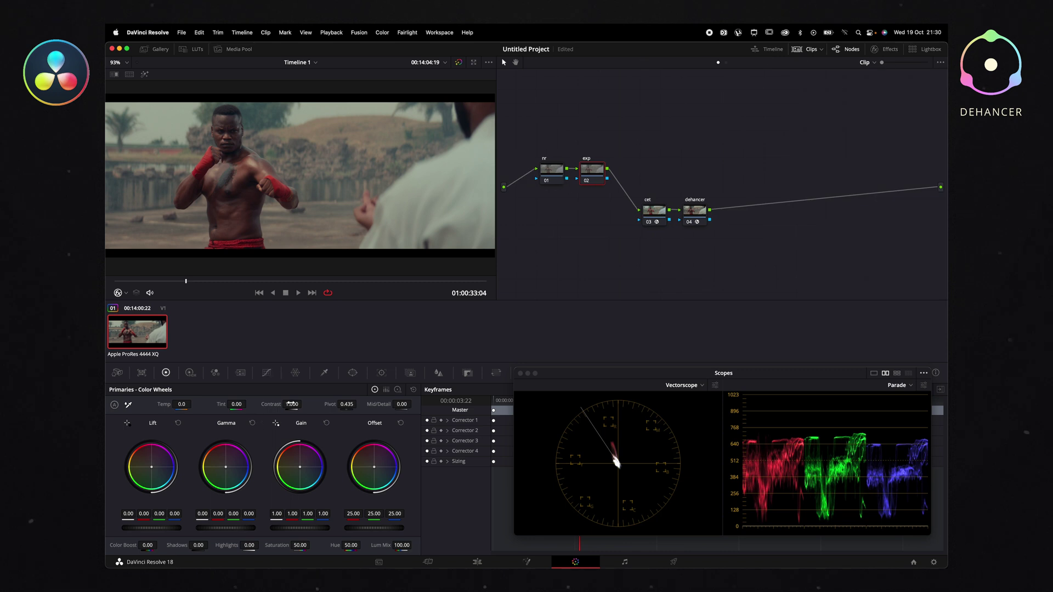
drag(292, 407, 303, 404)
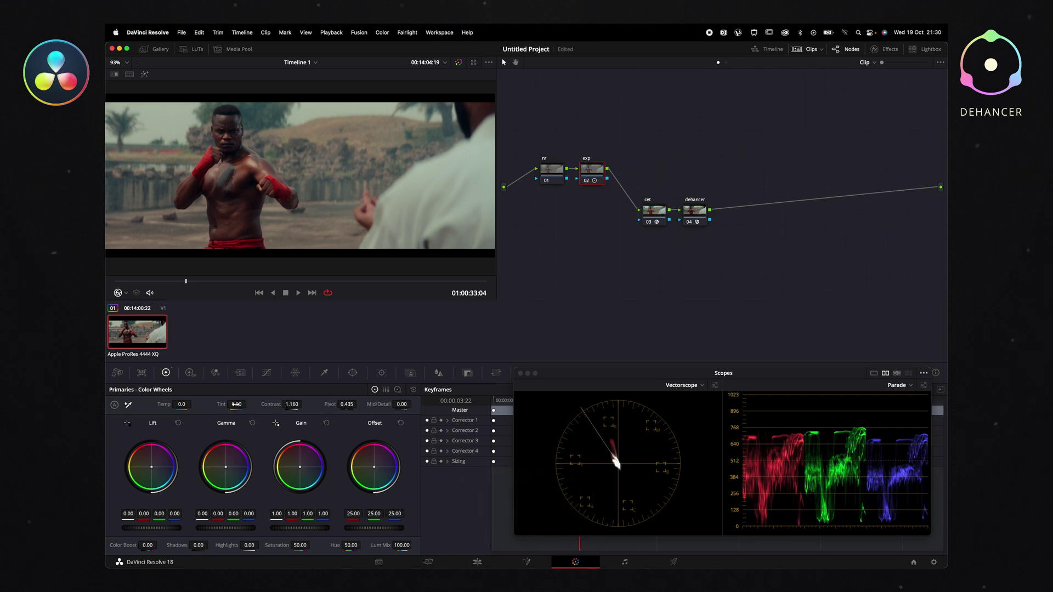
drag(238, 404, 248, 404)
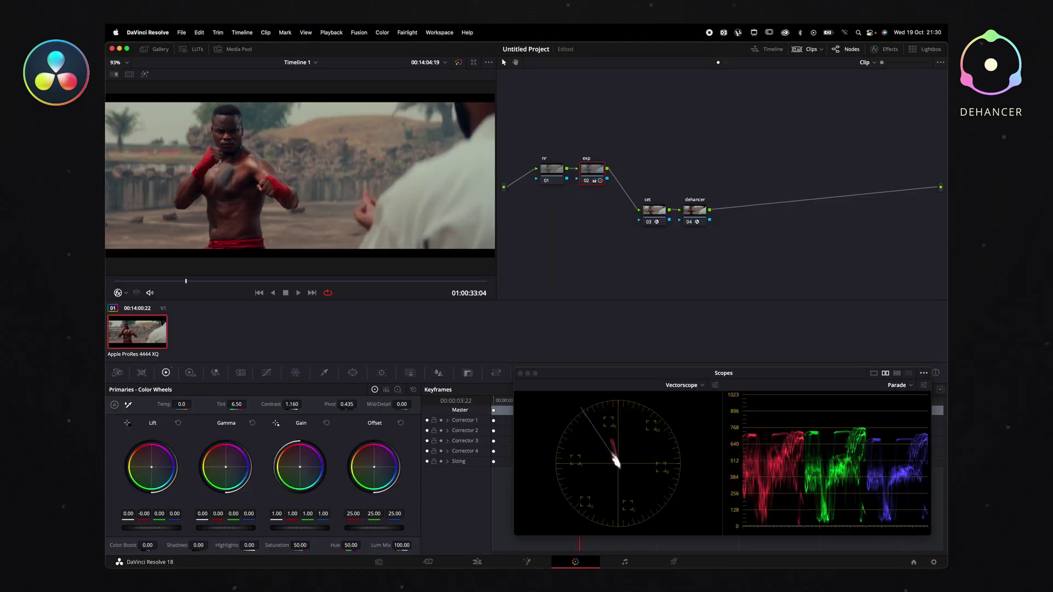
Step: Shift the exp node's lift to -0.01 in red and compare the frame full-screen
drag(143, 514, 173, 514)
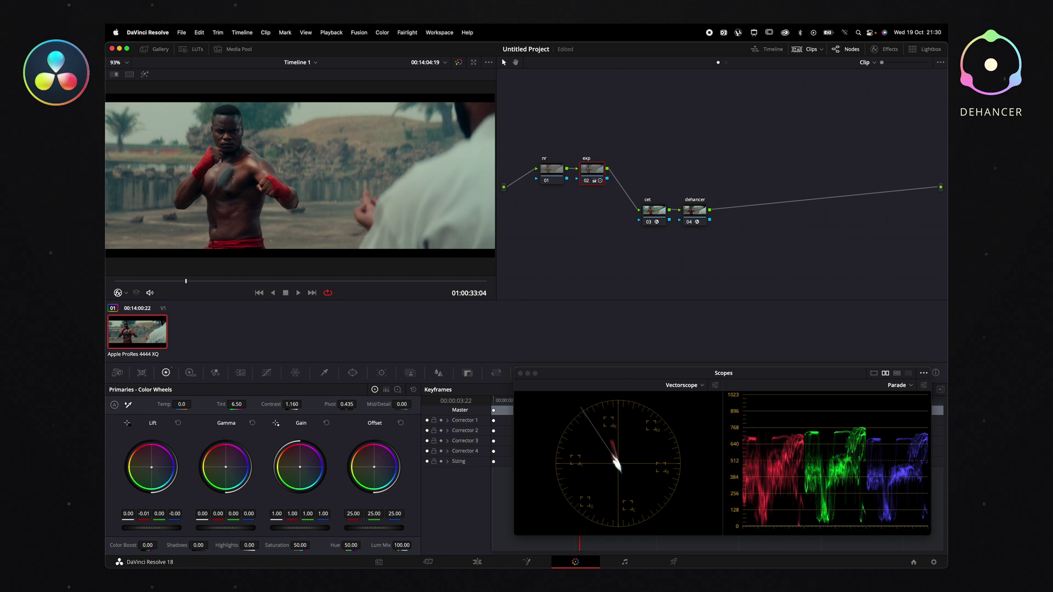
drag(156, 464, 156, 464)
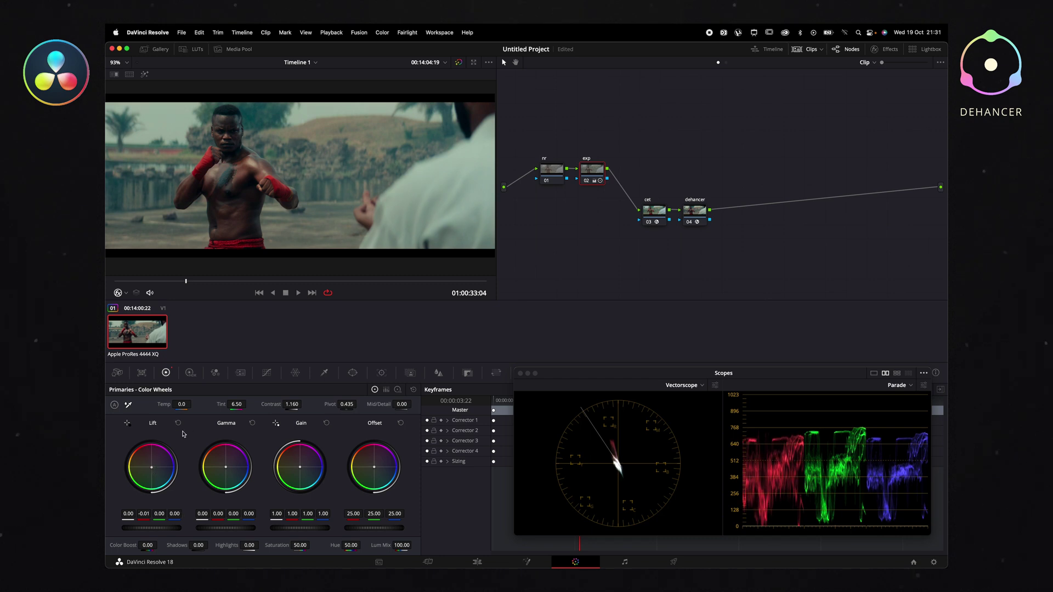
key(super+f)
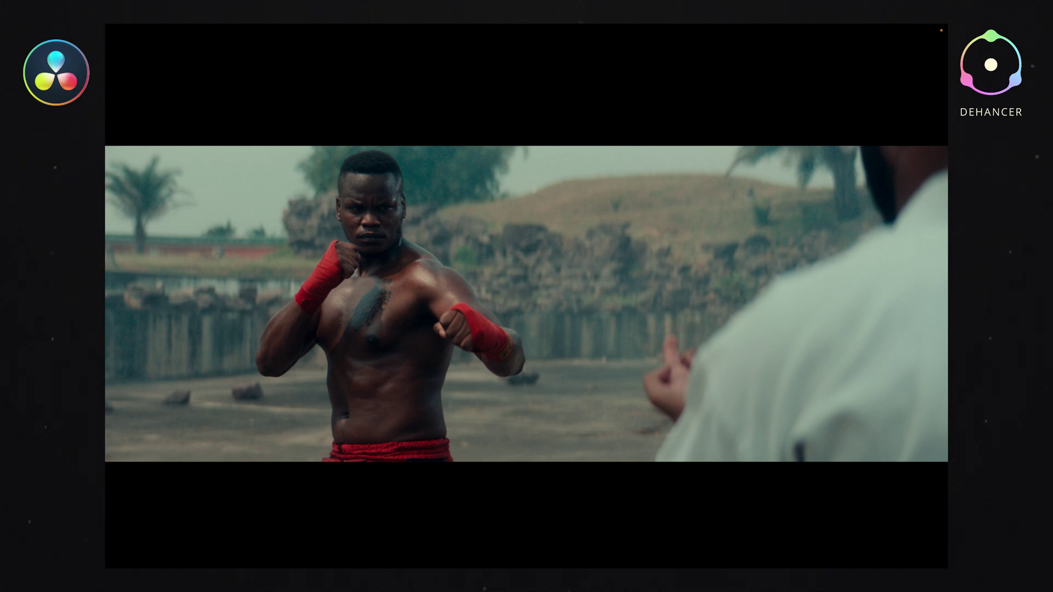
key(super+f)
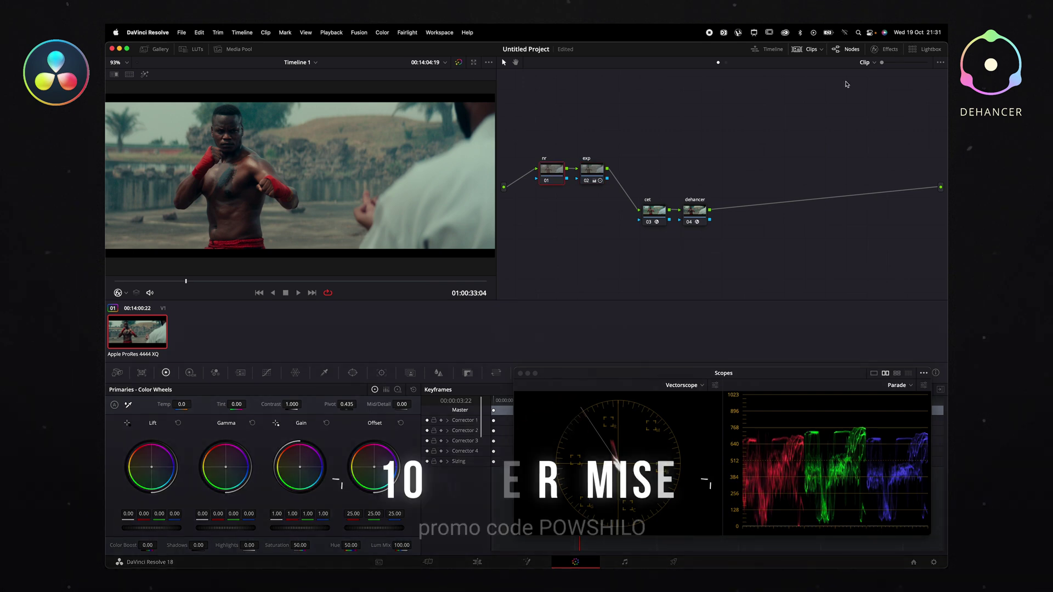
key(super+f)
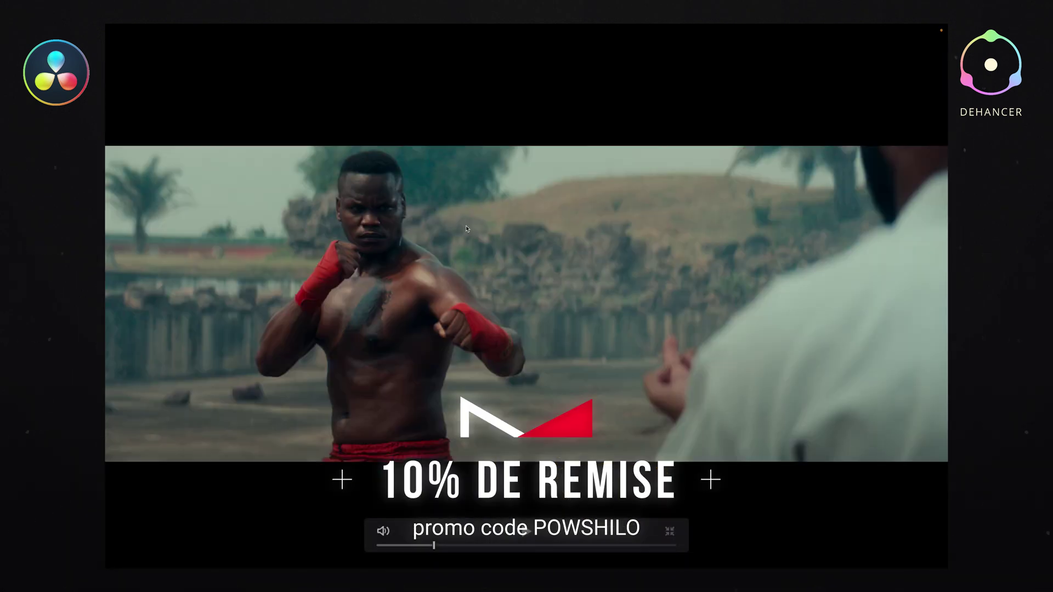
key(super+f)
Step: Apply Reduce Noise v5 to the nr node using an automatic noise profile and the default filter settings
click(889, 49)
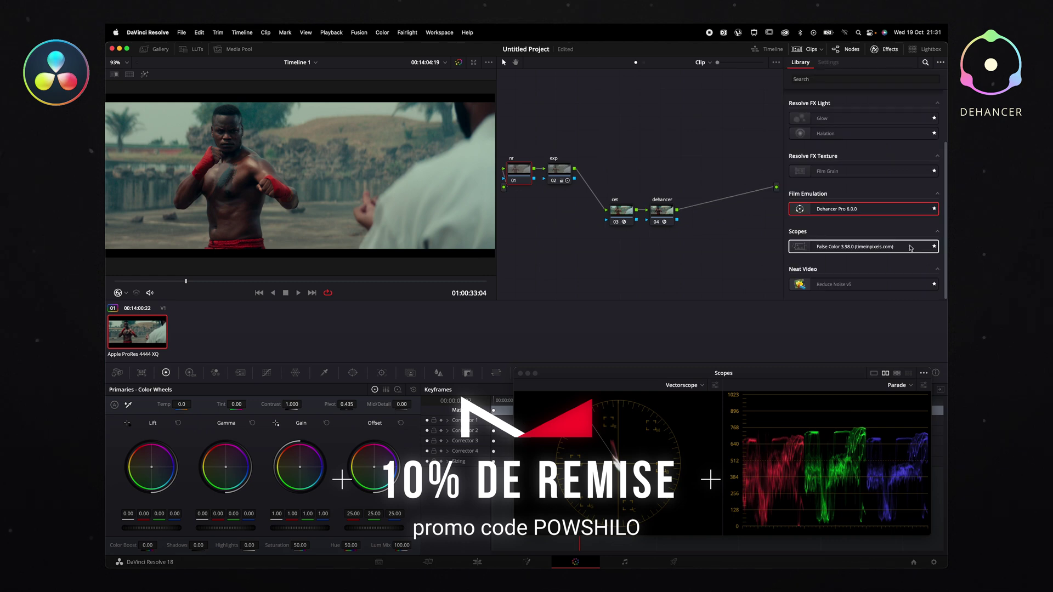
drag(860, 284, 532, 177)
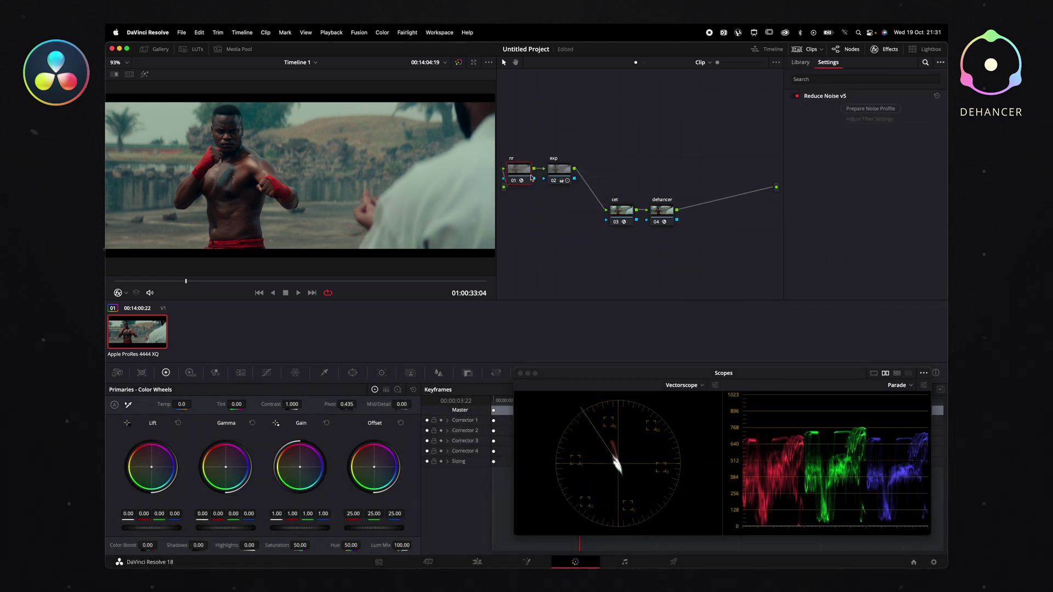
click(884, 108)
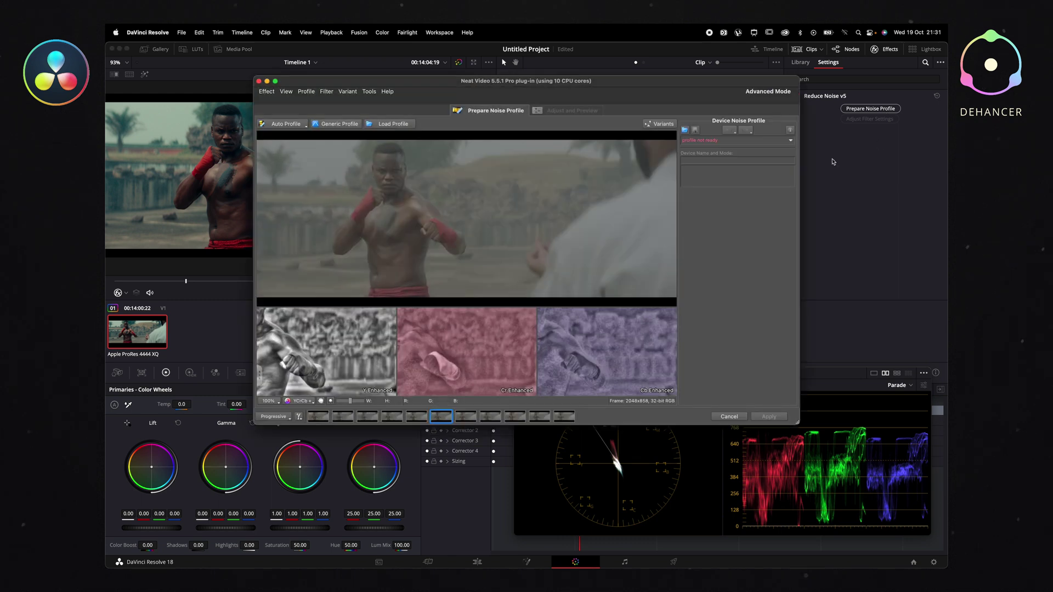
click(283, 124)
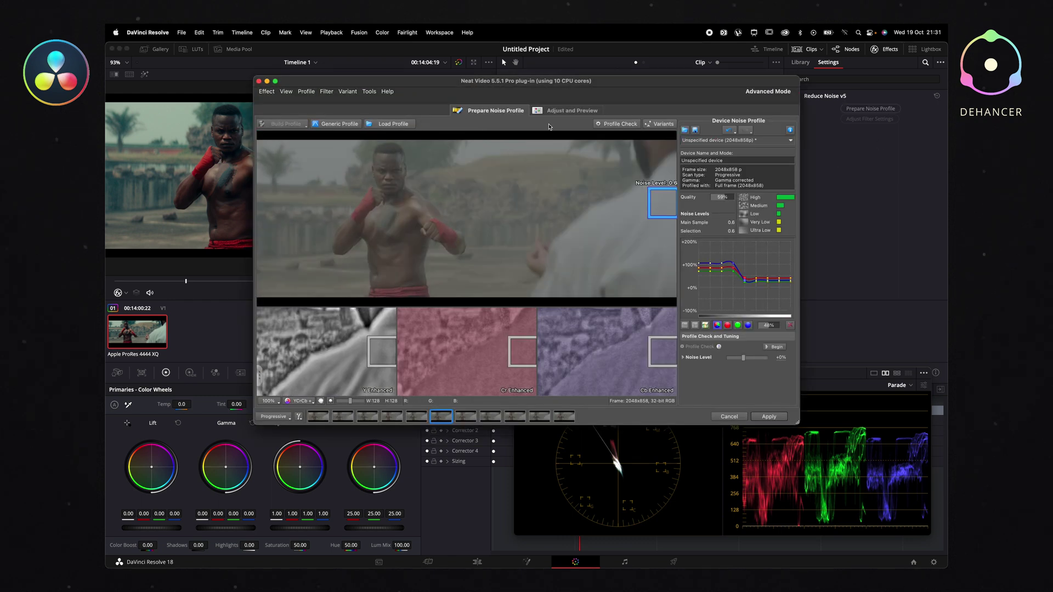
click(576, 111)
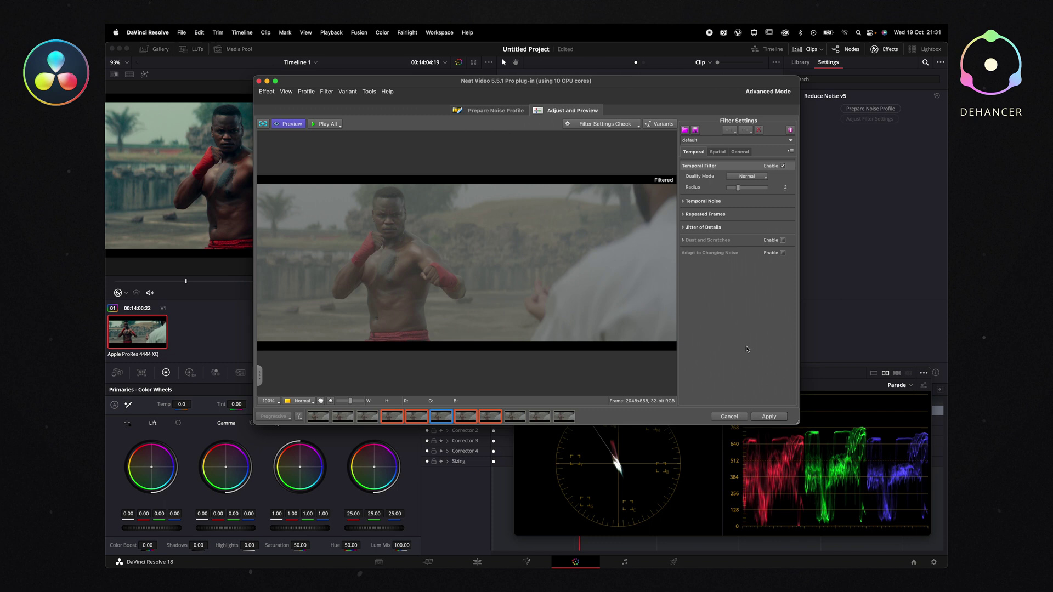
click(769, 416)
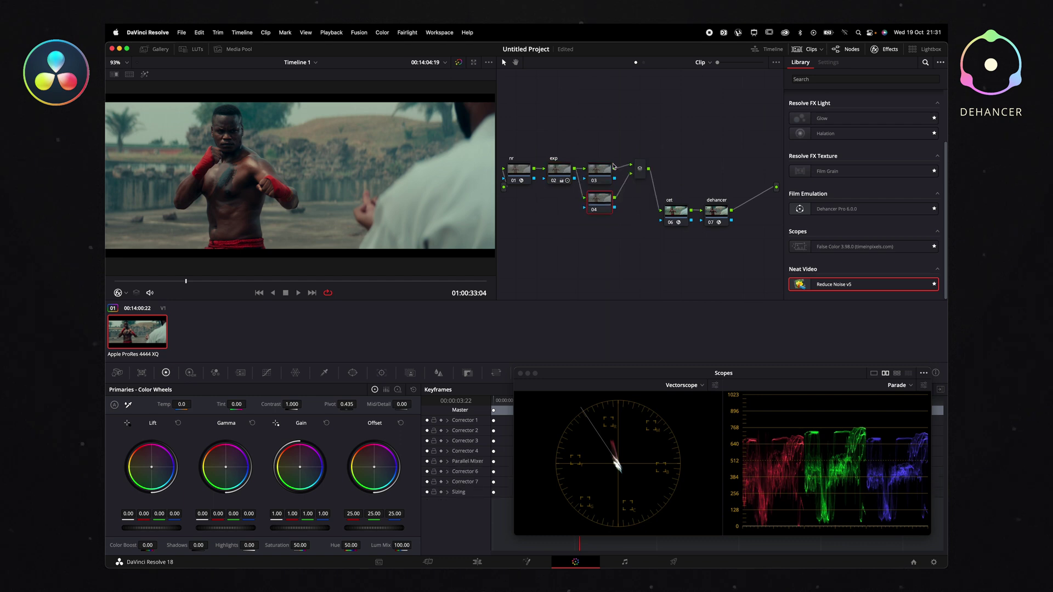
Step: Move the upper parallel node after exp higher in the graph and label it skin
drag(601, 173, 601, 154)
right_click(602, 155)
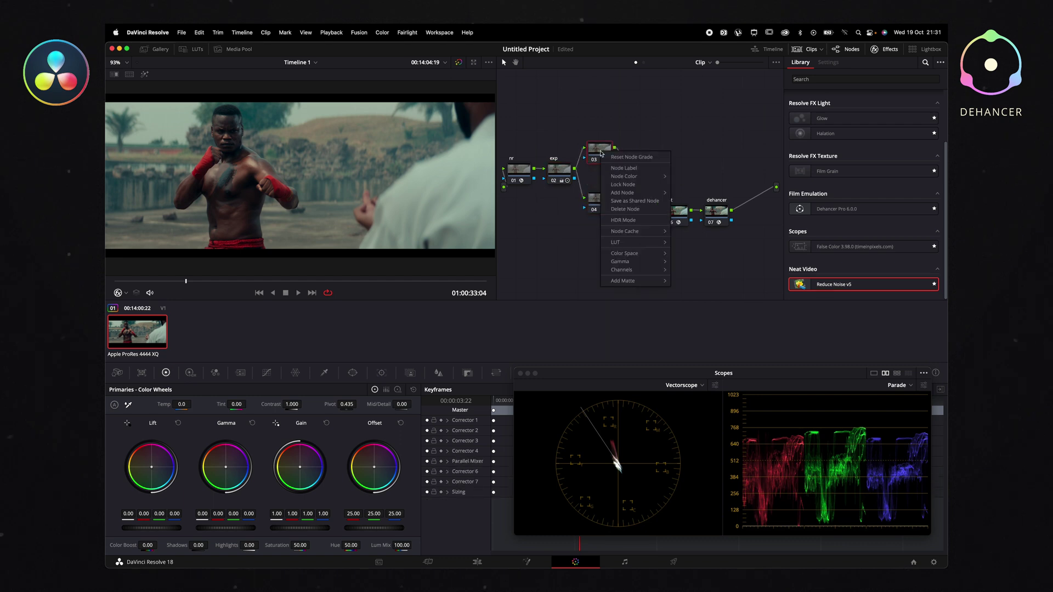
click(631, 168)
text(skin)
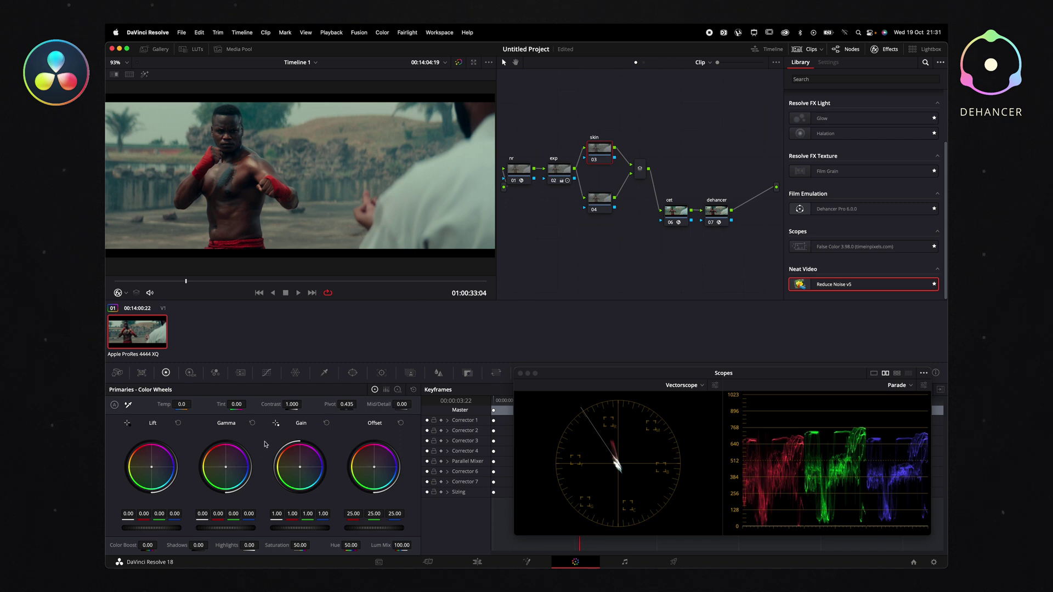
Step: In the skin node's Hue Vs Sat curve, raise the yellow saturation to about 1.61 and increase the red saturation, checking the frame full-screen
click(267, 373)
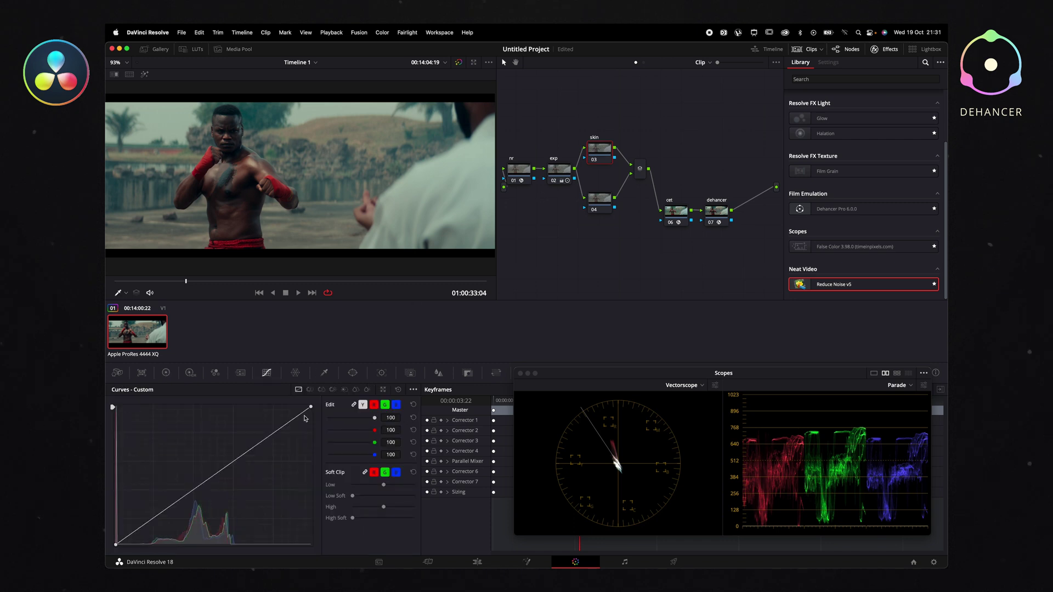
click(322, 389)
click(141, 545)
drag(399, 546, 415, 546)
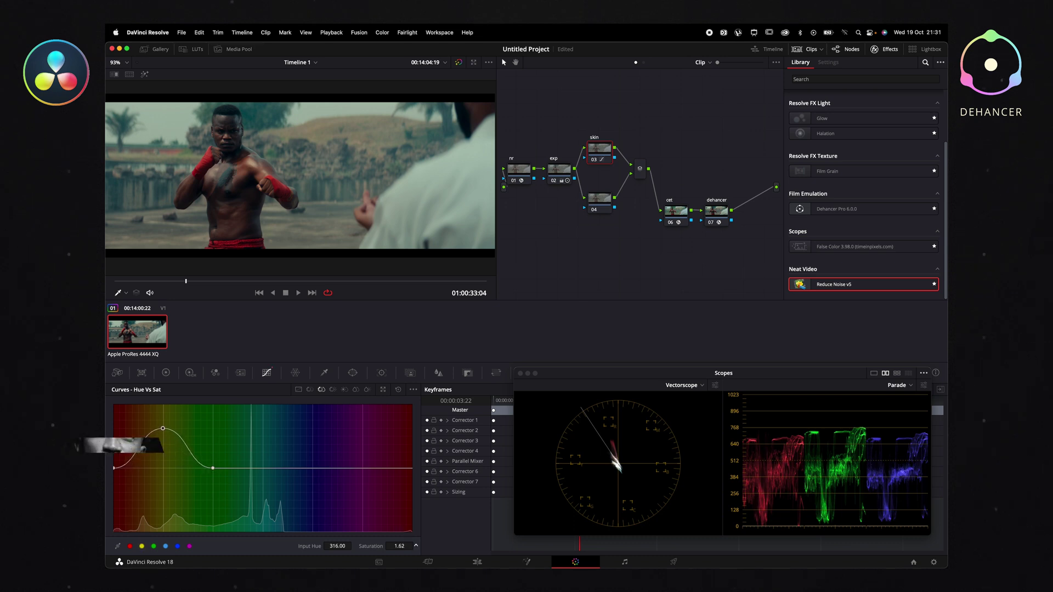
key(super+f)
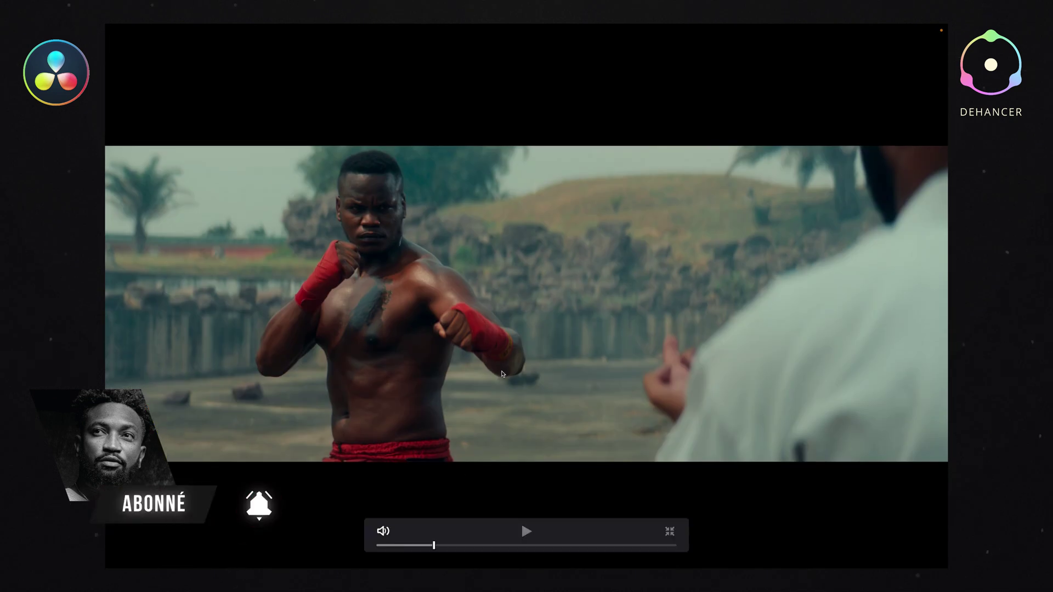
key(super+f)
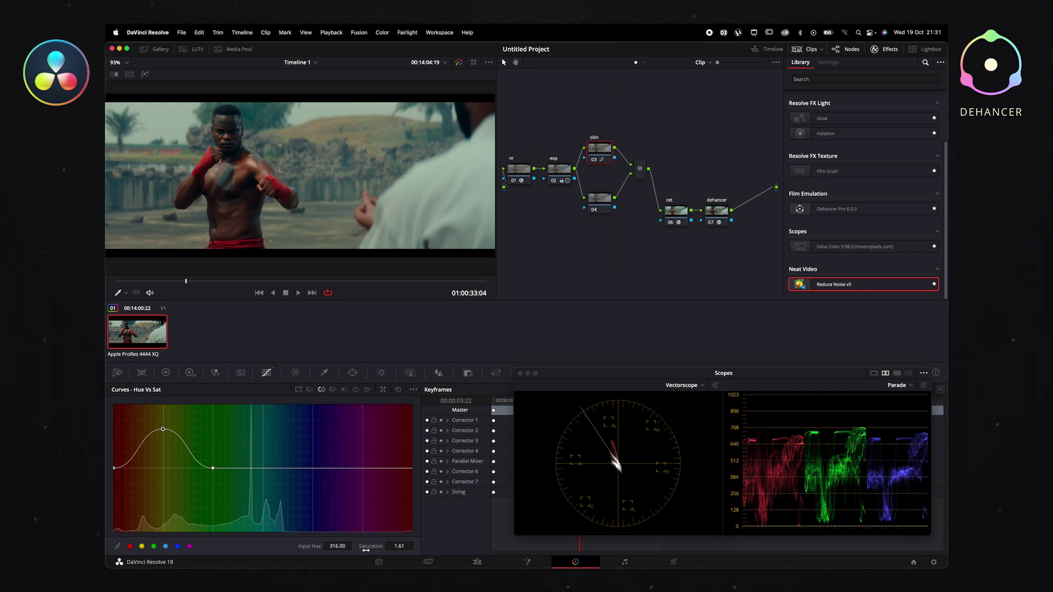
click(130, 546)
drag(400, 545, 410, 546)
Step: Label the lower parallel node mask and open its window controls
click(606, 206)
click(353, 373)
right_click(597, 200)
click(621, 218)
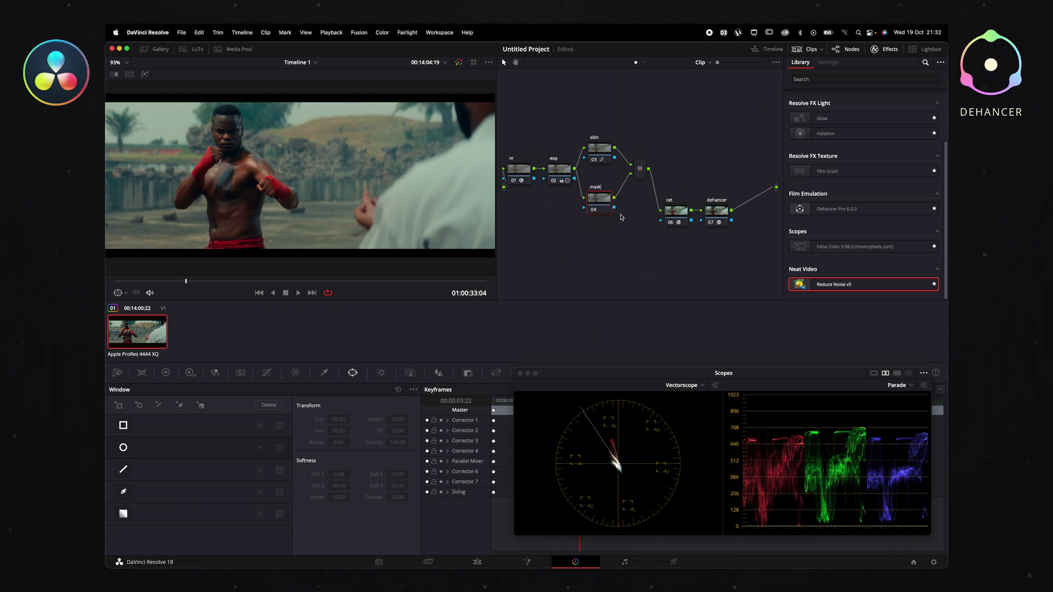
text(mask)
key(Return)
Step: Place a wide circular window around the boxer on the mask node, size about 54, aspect 67, pan 46, tilt 50 and softness 19
click(123, 448)
drag(299, 175, 237, 156)
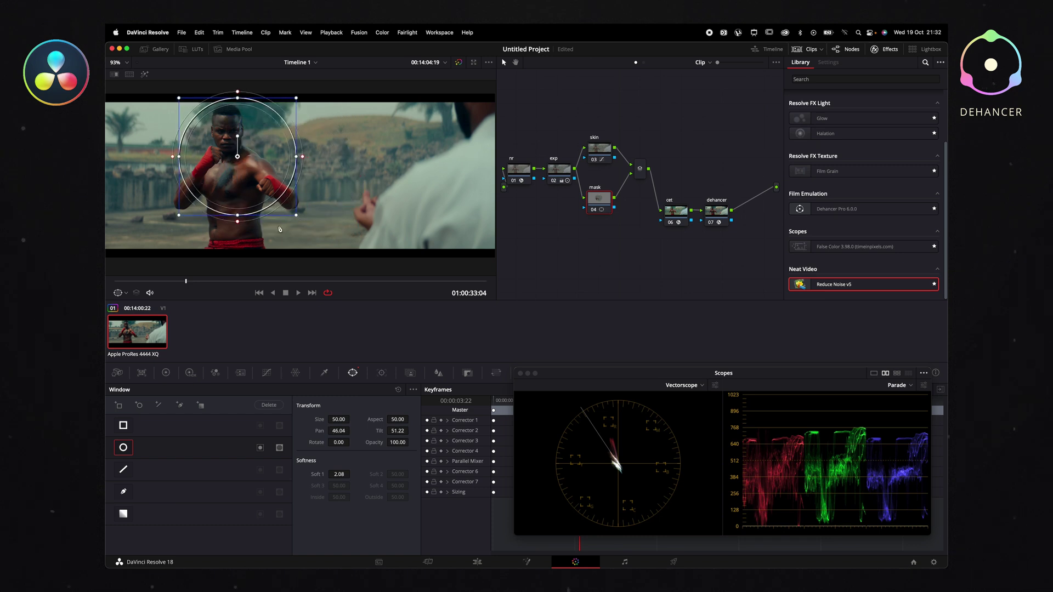
drag(238, 218, 238, 234)
drag(237, 156, 354, 178)
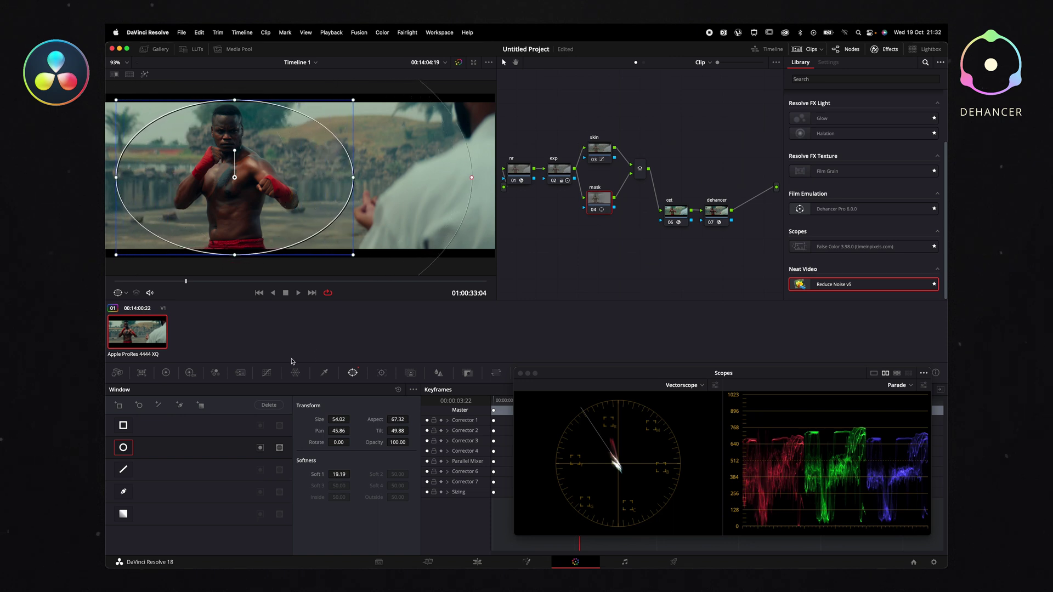
Step: Pull the mask node's custom curve slightly down in the lower midtones and invert its circular window
click(267, 372)
click(297, 390)
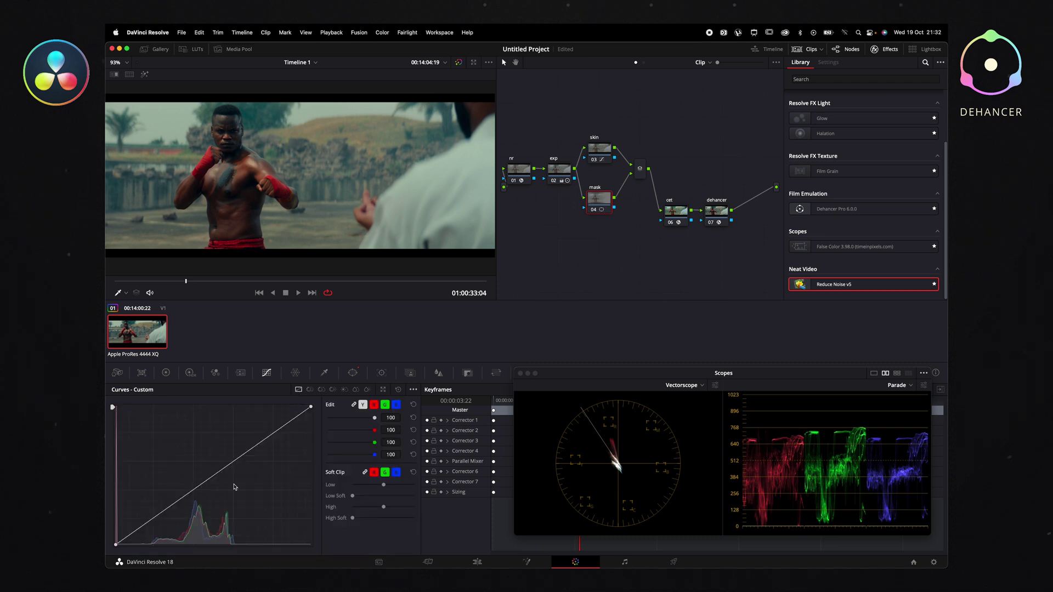
drag(193, 493, 194, 497)
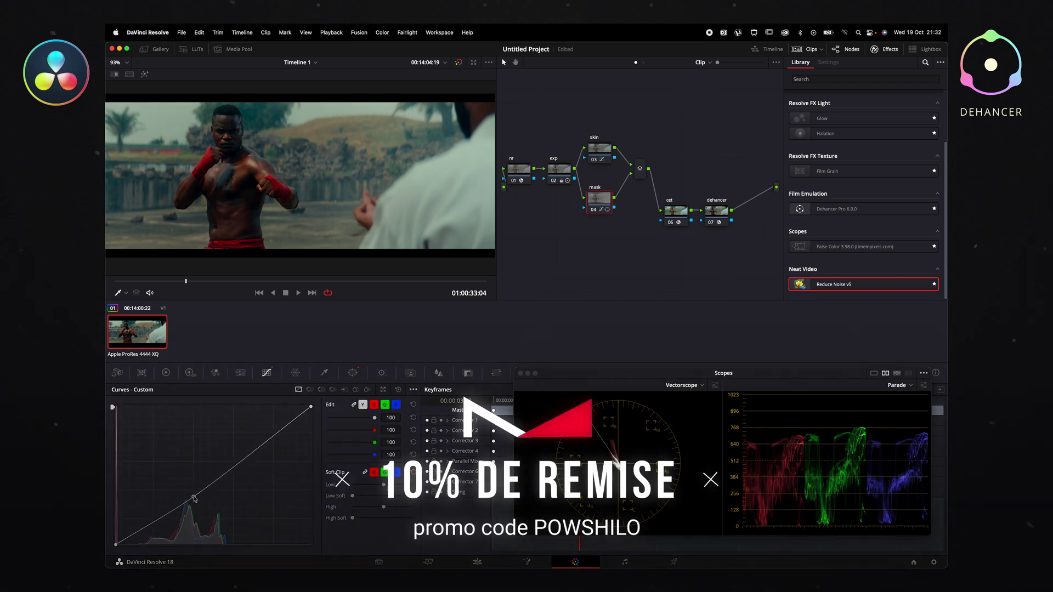
click(353, 373)
click(260, 448)
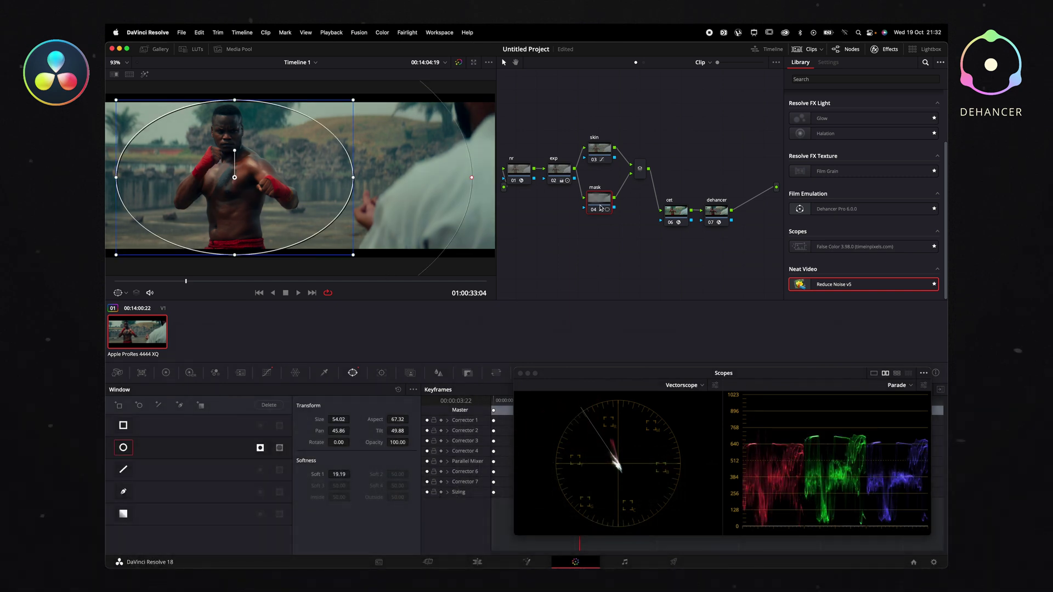
Step: Add a parallel node below mask, feed it the mask node's key and invert its key input
key(alt+p)
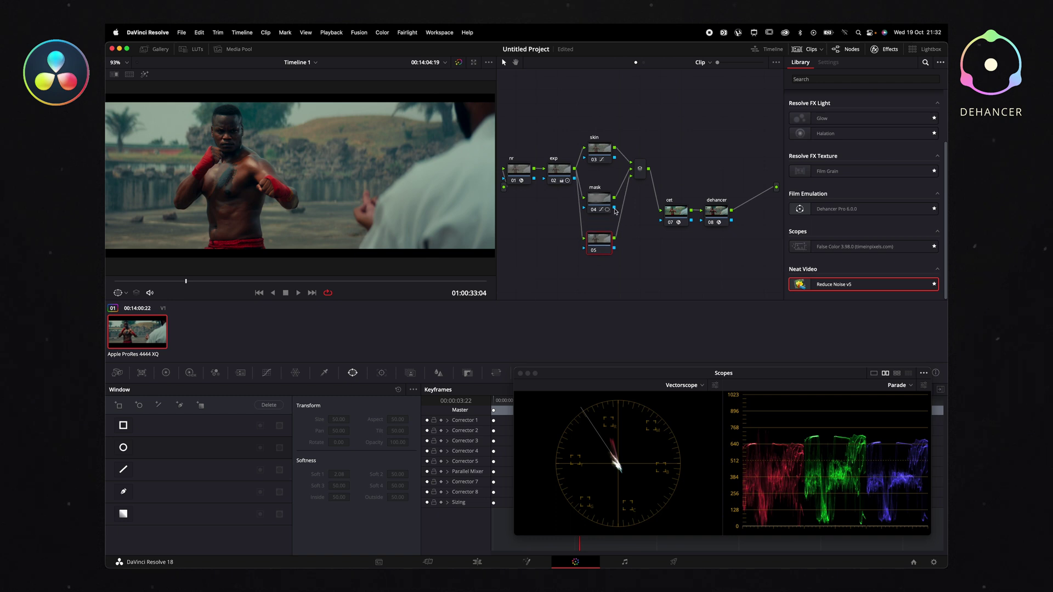
drag(593, 256, 584, 253)
click(468, 374)
click(395, 406)
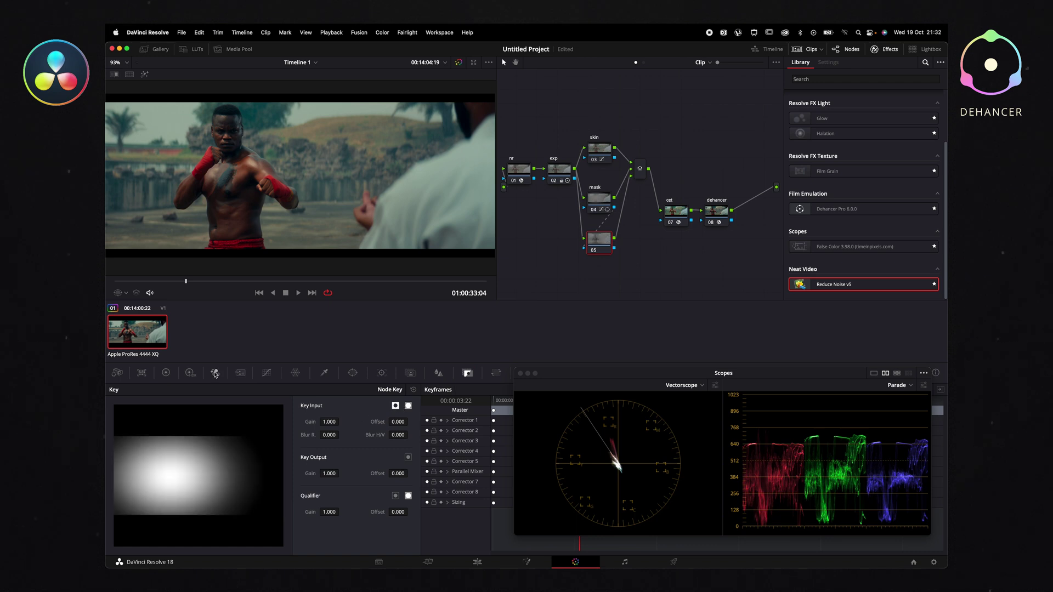
Step: On the new parallel node, lift the custom curve slightly in the lower midtones, set contrast to 1.048 and check the frame full-screen
click(266, 373)
drag(188, 497, 183, 494)
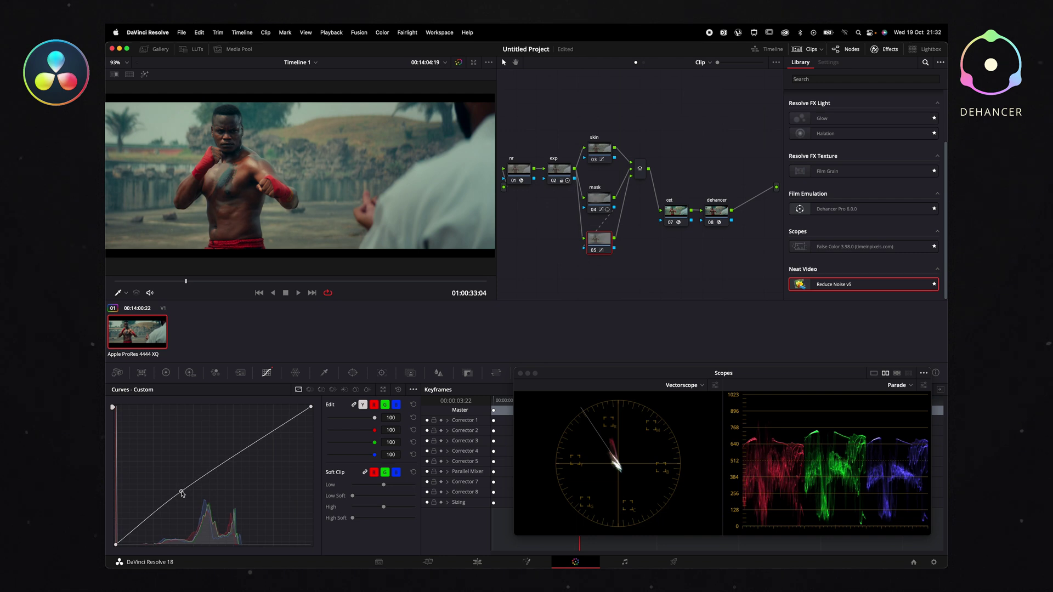
click(165, 373)
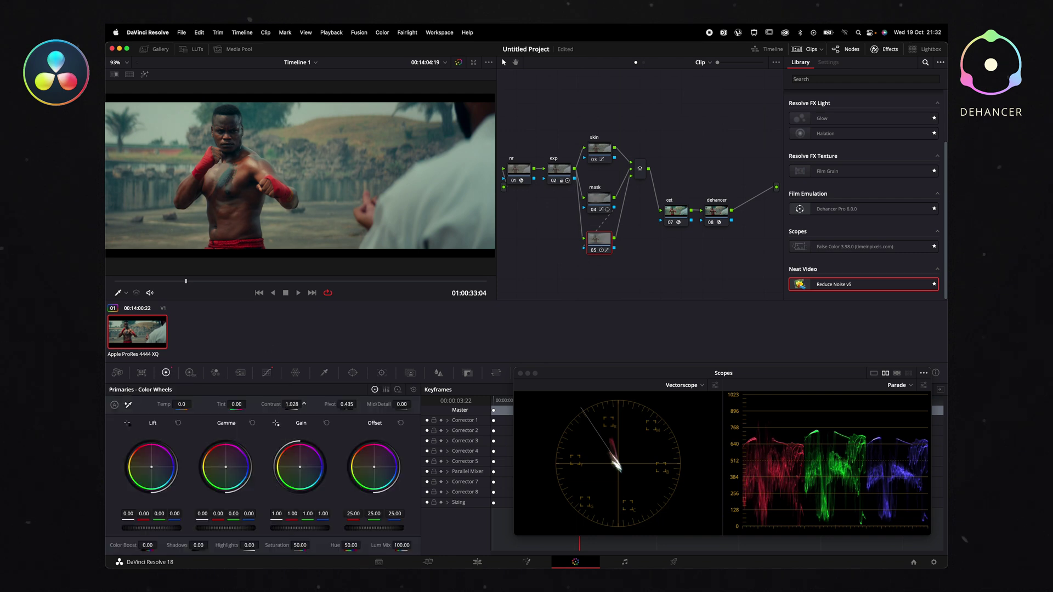
key(super+f)
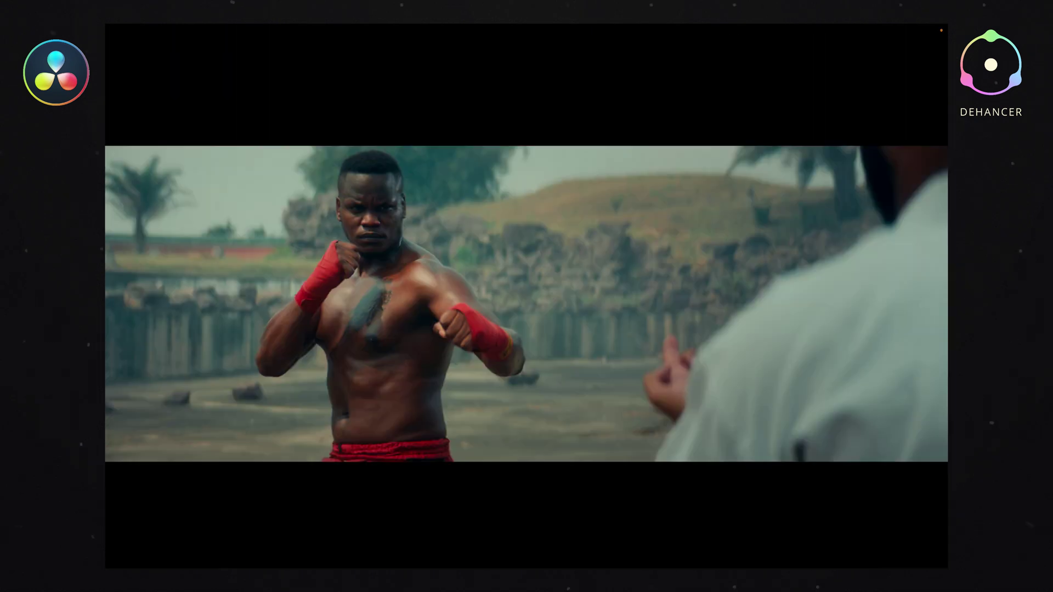
key(super+f)
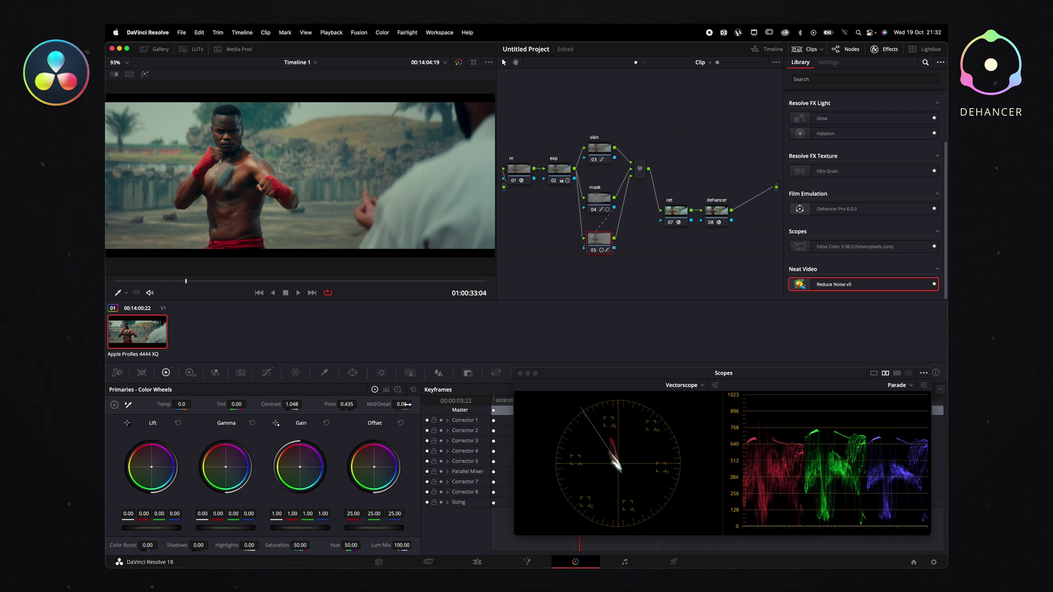
Step: Set Mid/Detail to 20.00 on the new parallel node below mask and check the frame full-screen
drag(401, 404, 417, 405)
key(super+f)
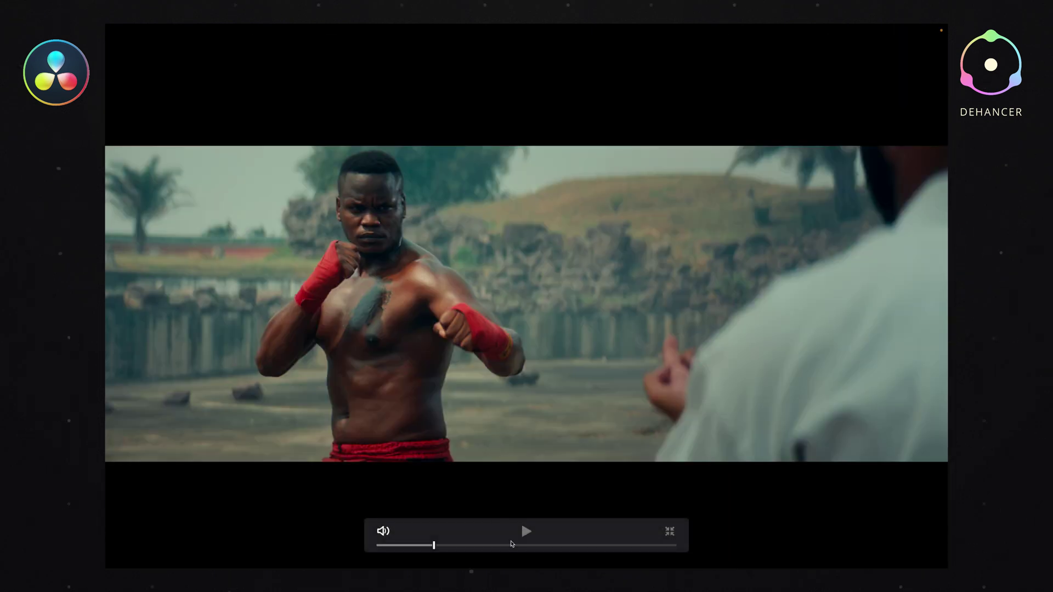
key(super+f)
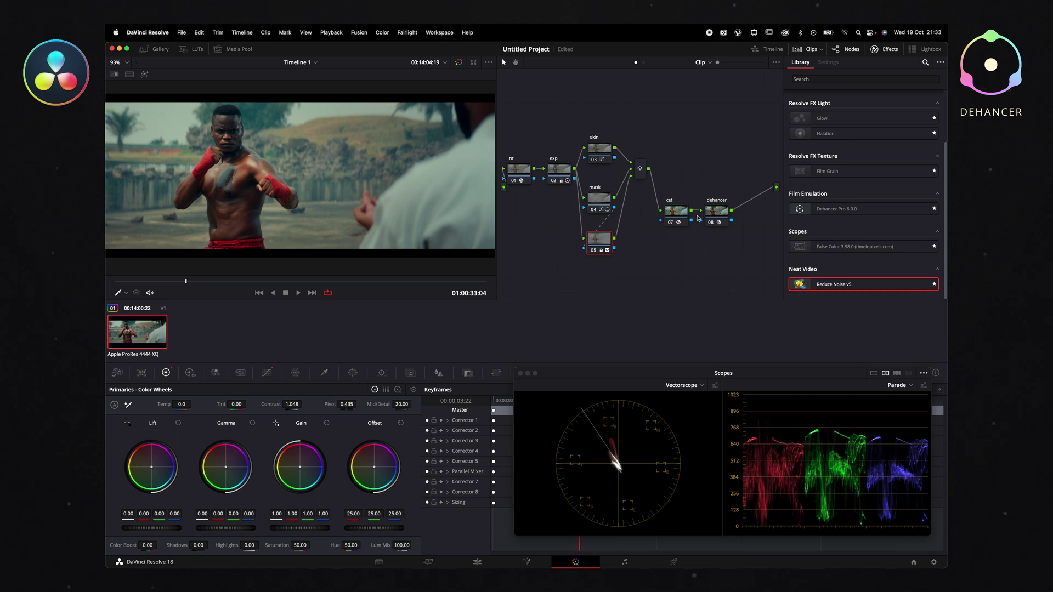
Step: On the dehancer node, raise the Expand black point to 11.20 and check the frame full-screen
click(719, 213)
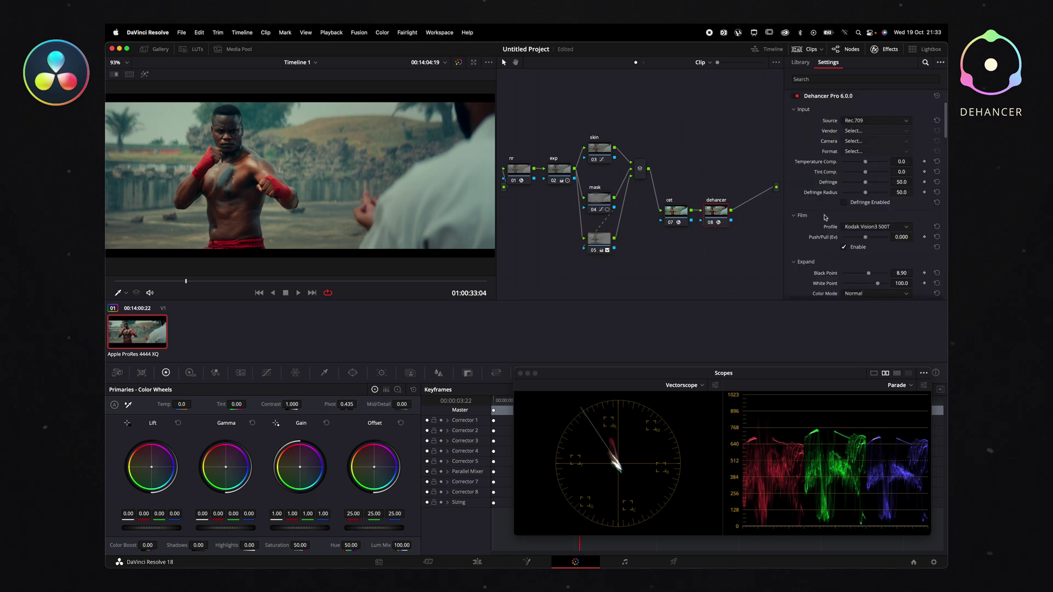
scroll(812, 255, down, 3)
drag(869, 211, 871, 211)
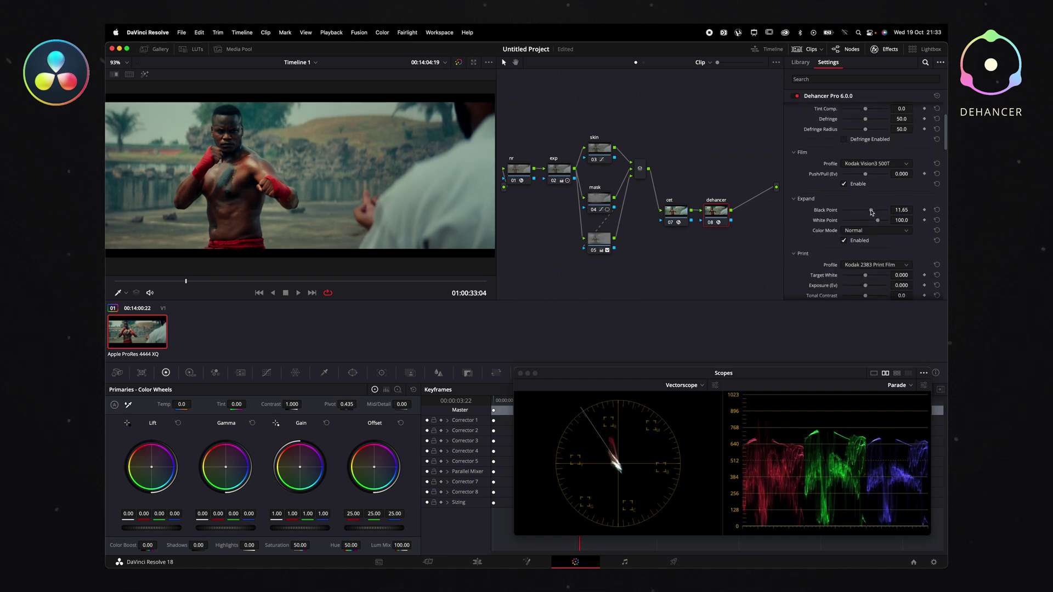
key(super+f)
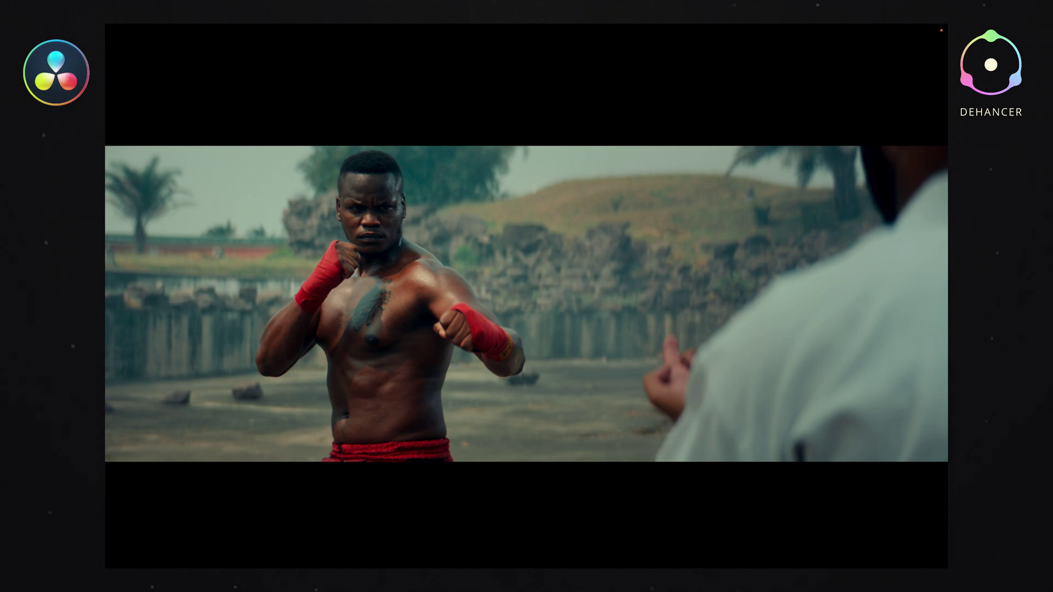
key(super+f)
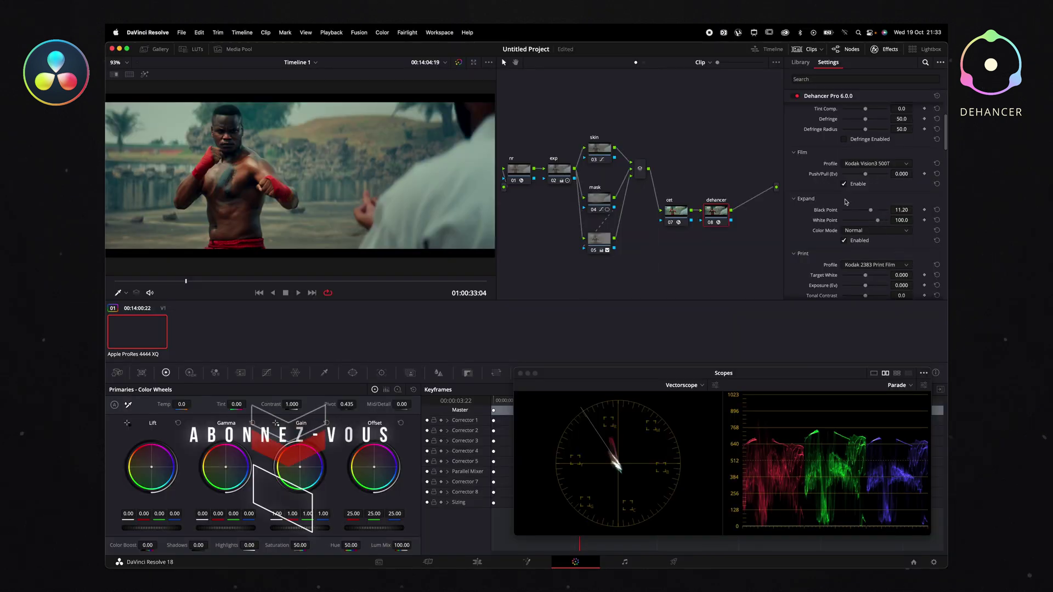
Step: Collapse Dehancer's Expand, Print and Color Head sections, enable Film Grain and check the frame full-screen
click(794, 199)
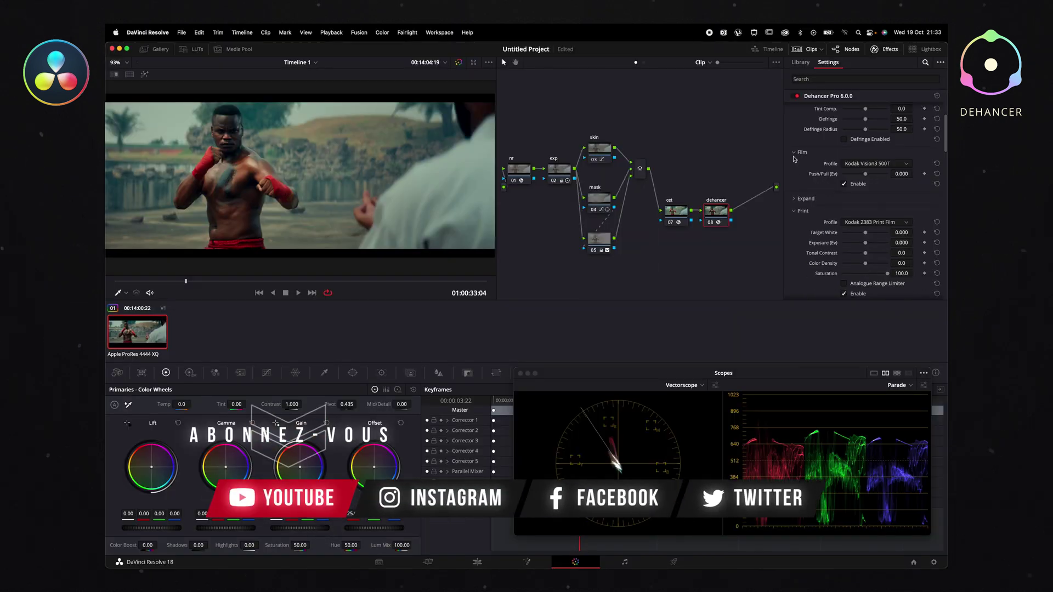
click(794, 211)
click(794, 223)
scroll(795, 192, down, 3)
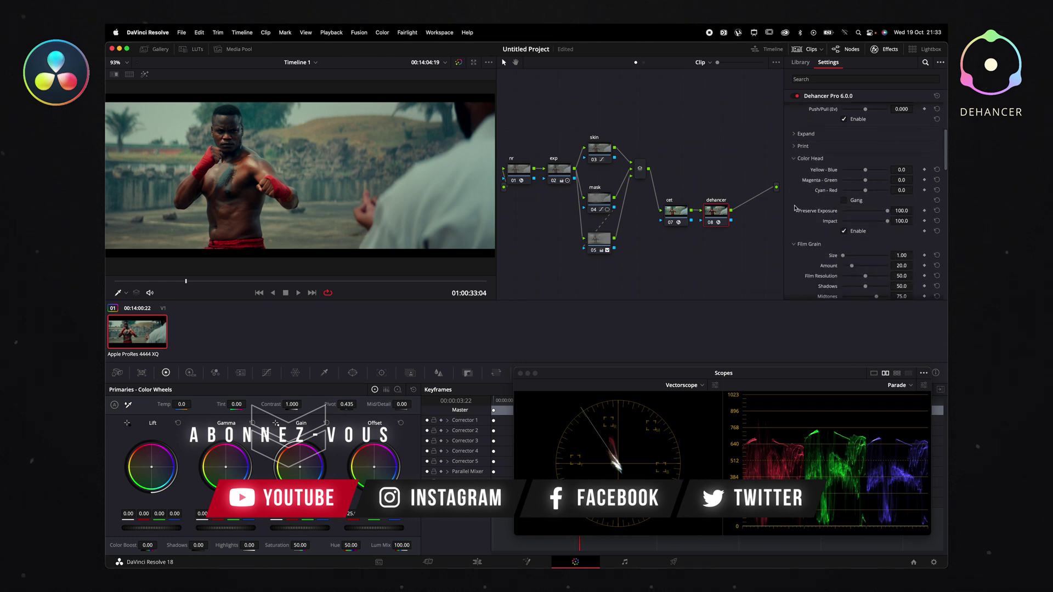
click(794, 159)
scroll(796, 183, down, 2)
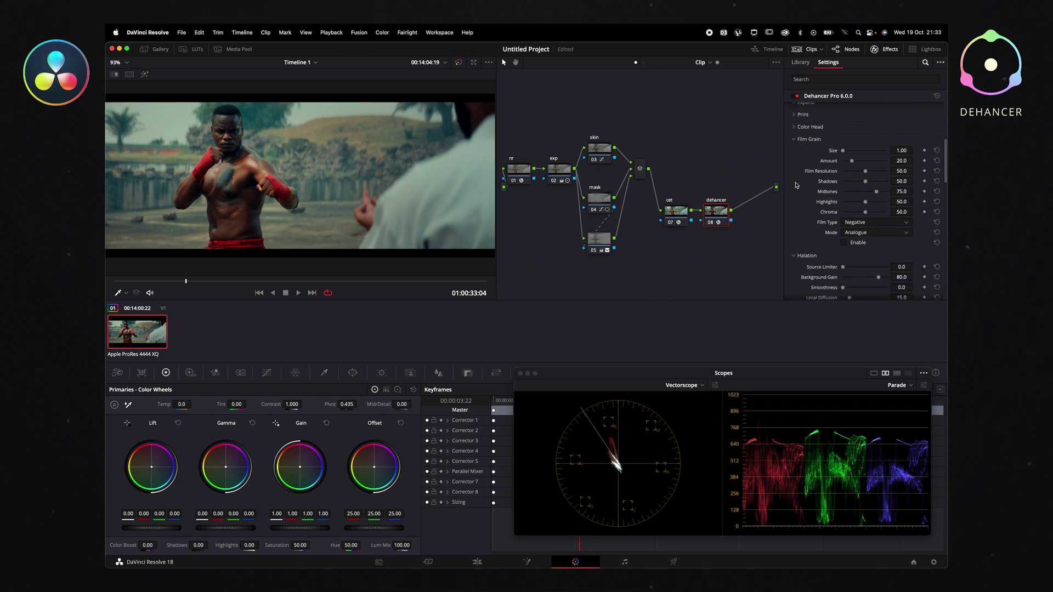
scroll(796, 185, down, 1)
click(845, 233)
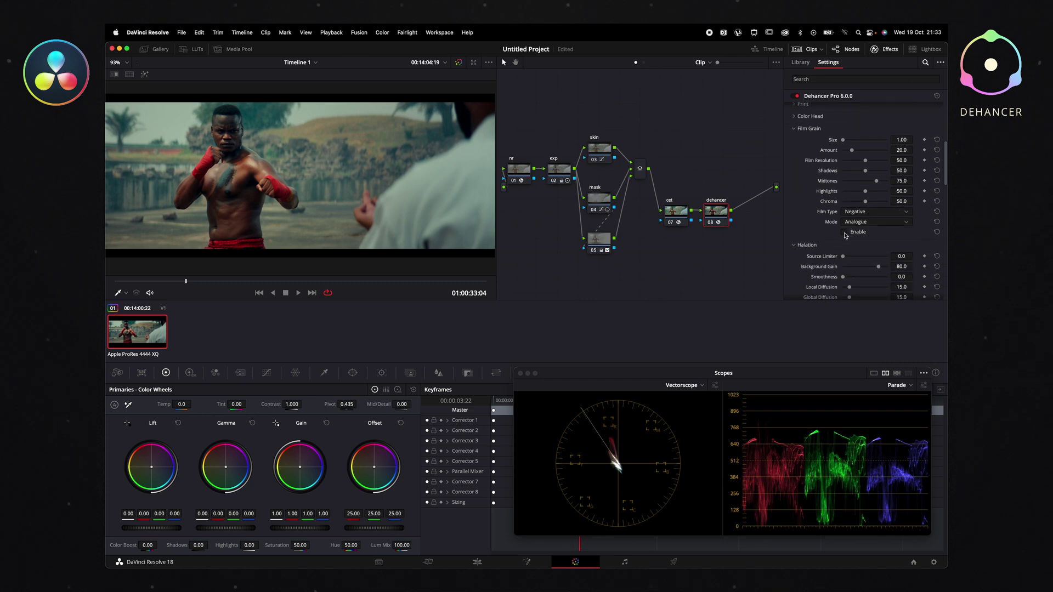
key(super+f)
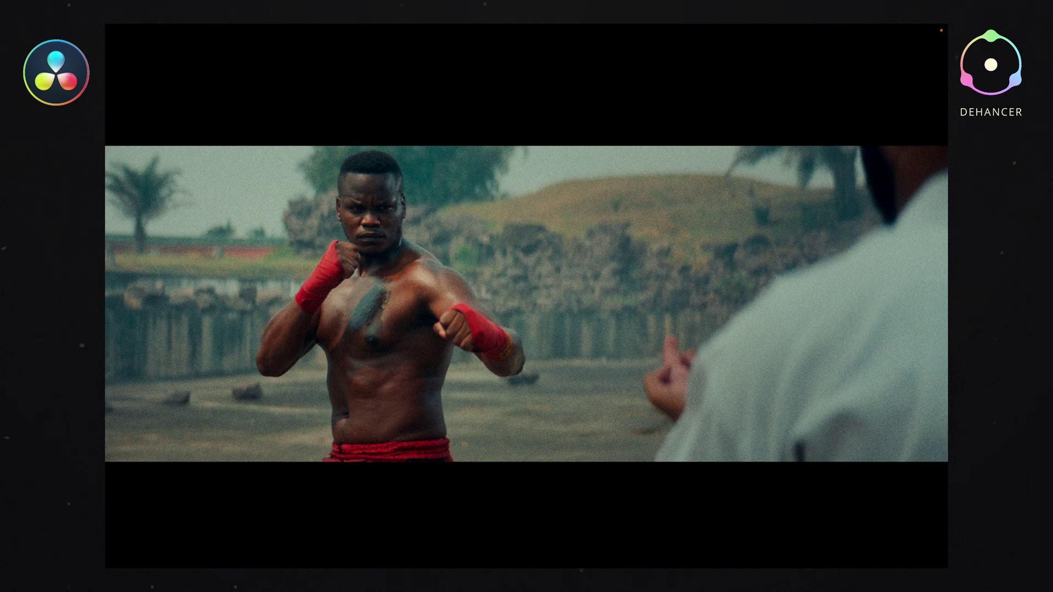
key(super+f)
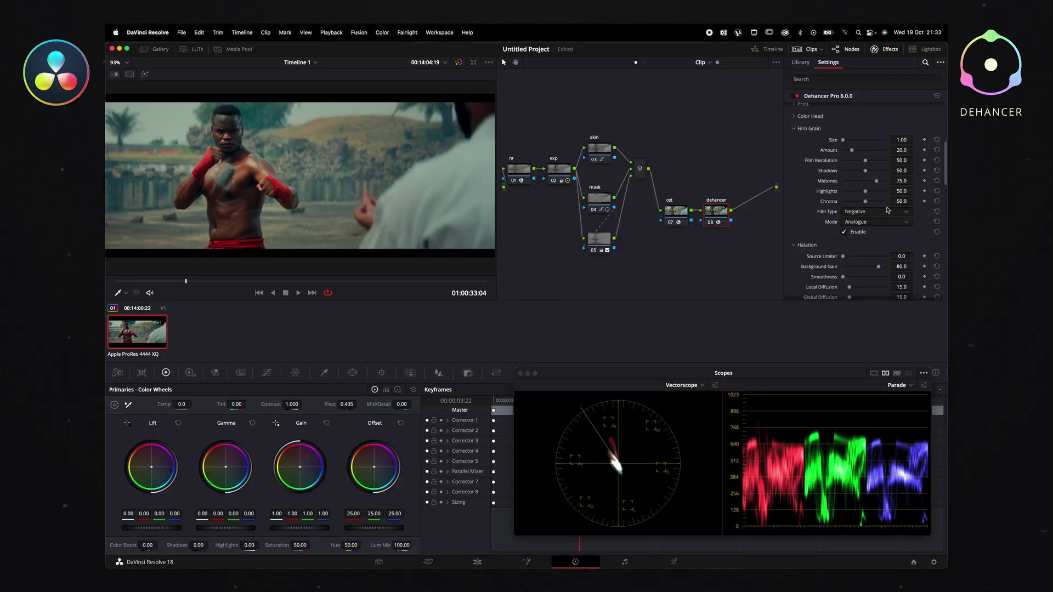
Step: Reduce the film grain to Amount 8.3 and Midtones 25.7, check it full-screen and collapse the Film Grain section
drag(877, 185, 856, 183)
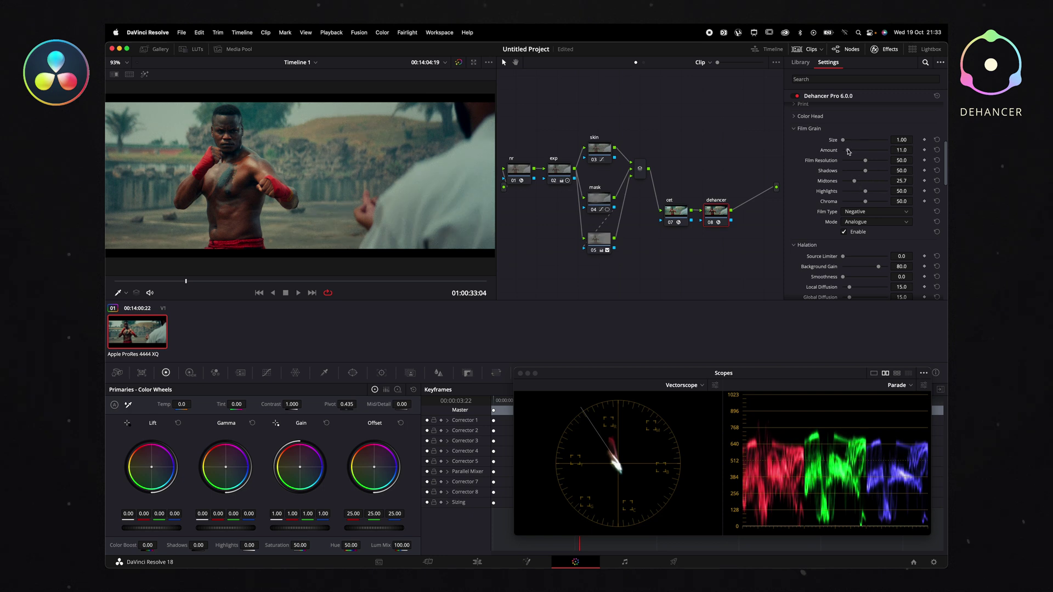
key(super+f)
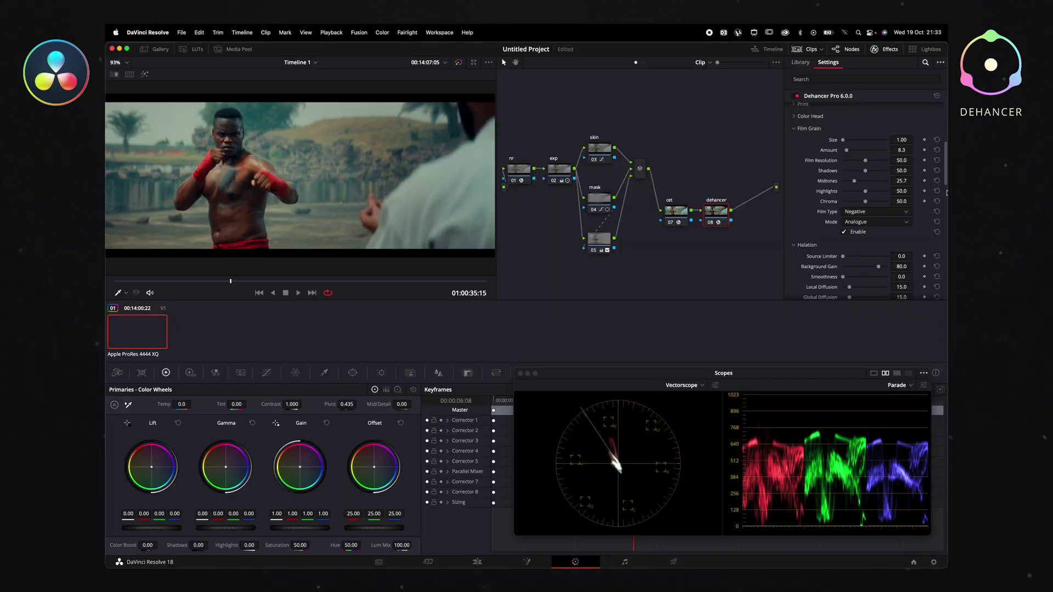
click(795, 128)
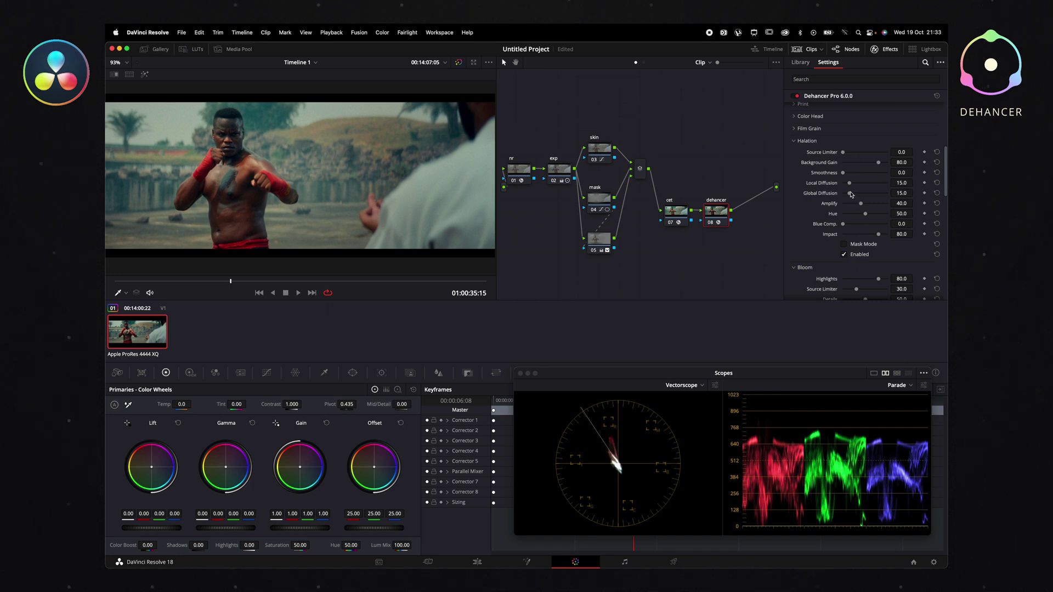
Step: Set the Halation Global Diffusion to 56.9 and check the frame full-screen
mouse_move(850, 196)
mouse_down()
mouse_move(885, 203)
mouse_move(862, 207)
mouse_move(925, 209)
mouse_move(805, 196)
mouse_move(869, 199)
mouse_up()
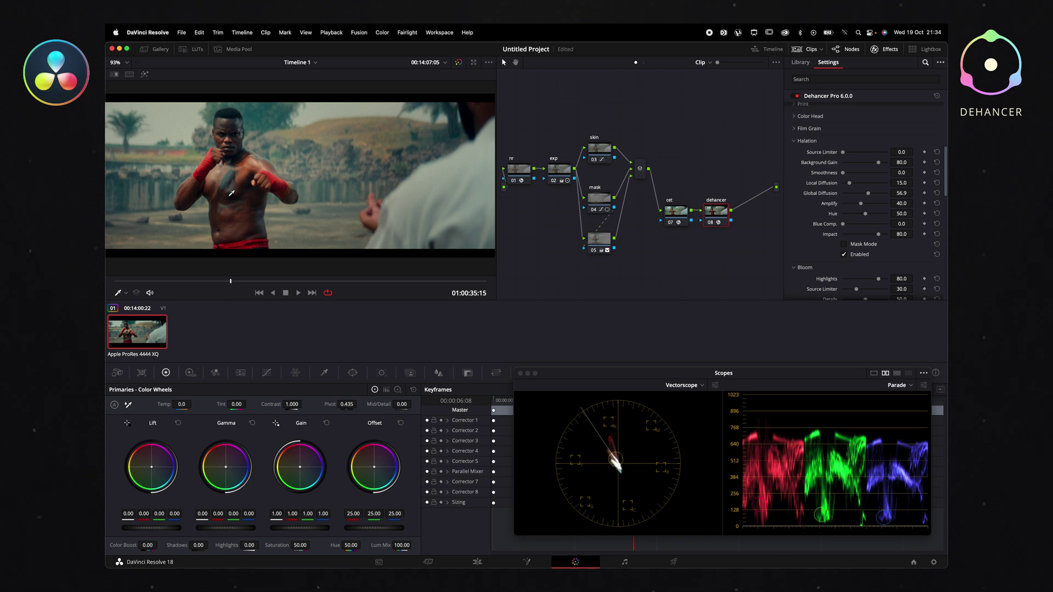
key(super+f)
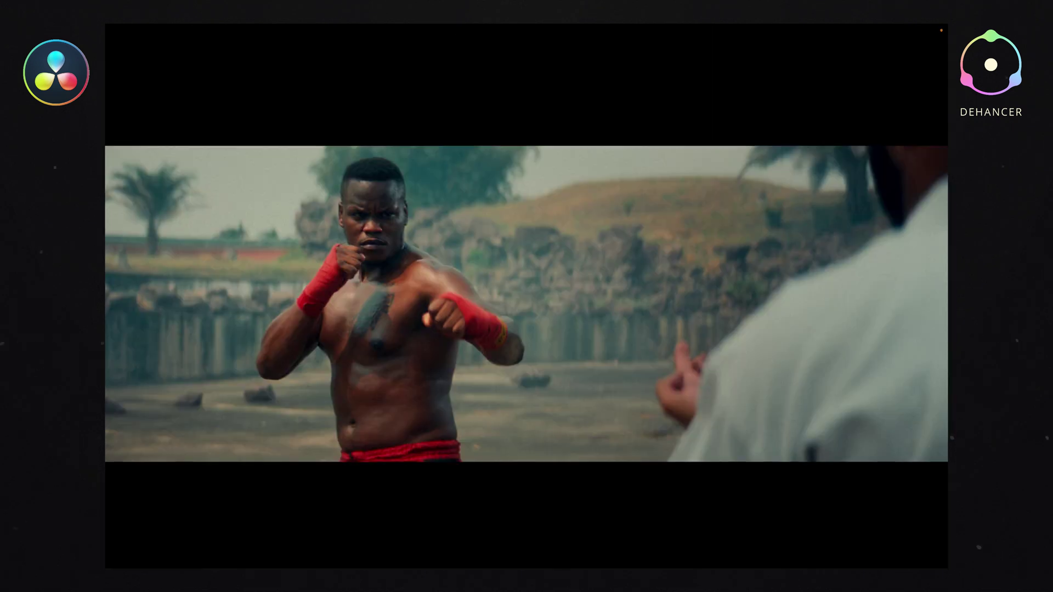
mouse_move(413, 353)
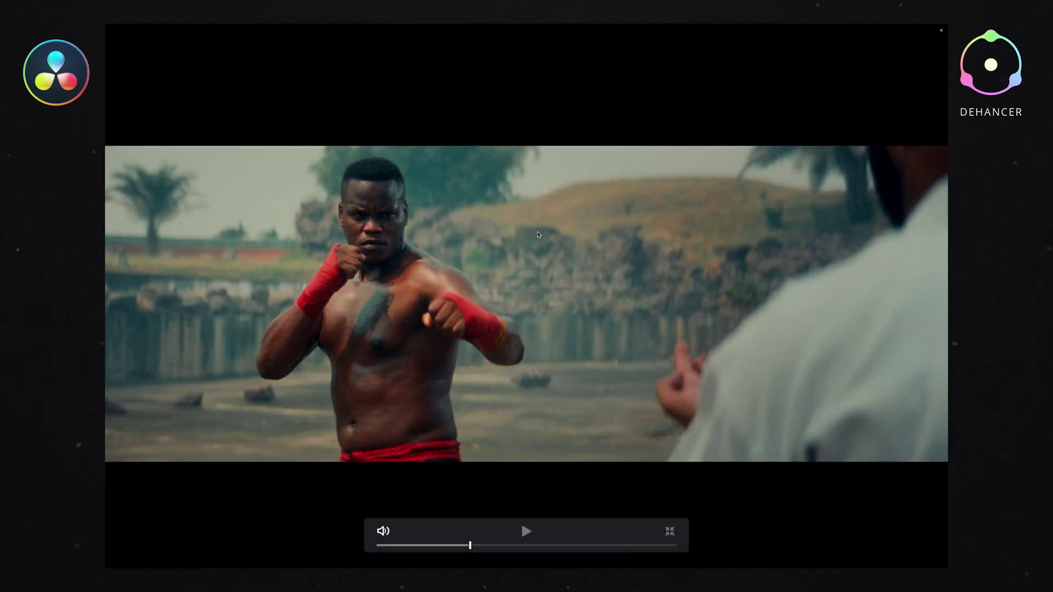
key(super+f)
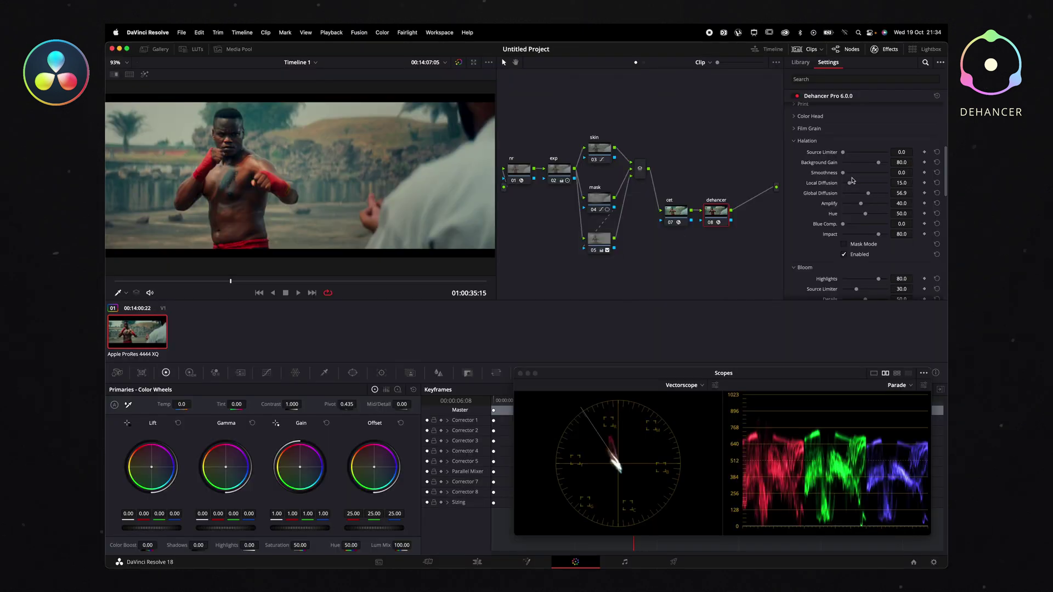
Step: Raise the Halation Source Limiter and Amplify sliders, and collapse the Halation section
drag(845, 154, 877, 167)
drag(860, 206, 883, 218)
click(796, 144)
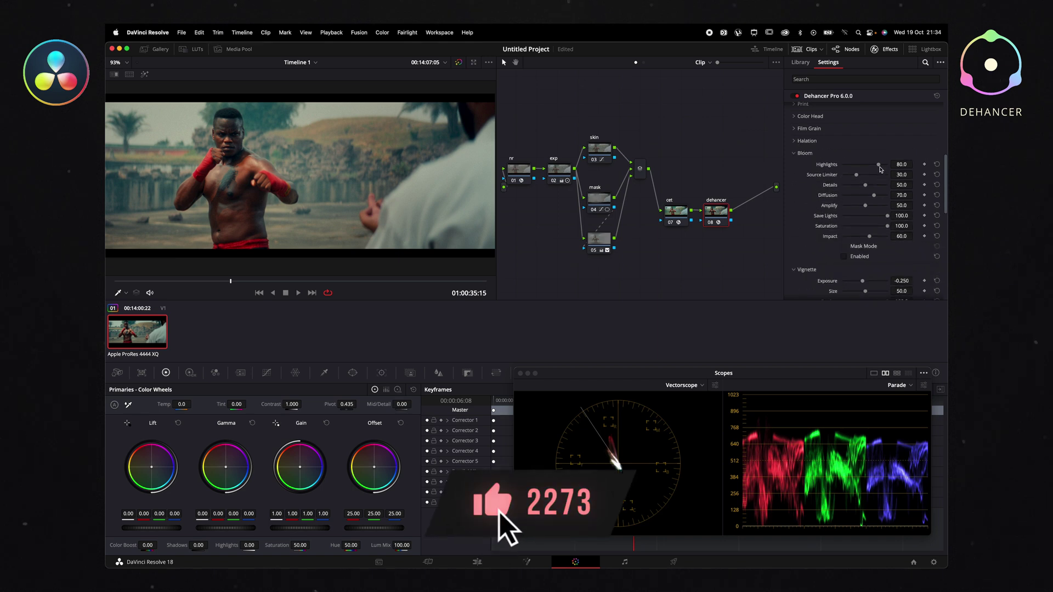
Step: Enable Dehancer's Bloom and check the frame full-screen
click(845, 256)
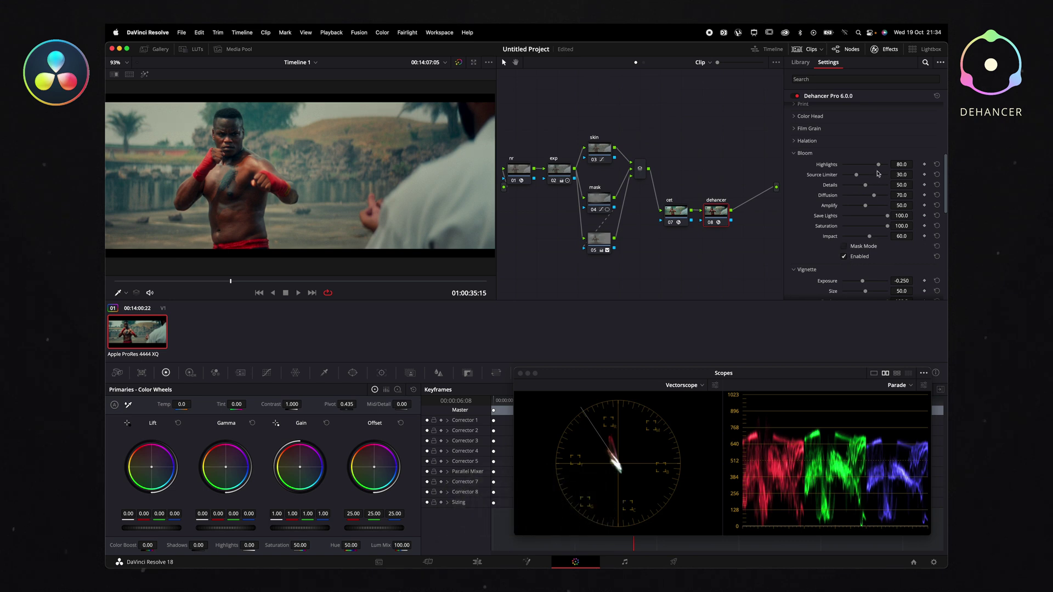
key(super+f)
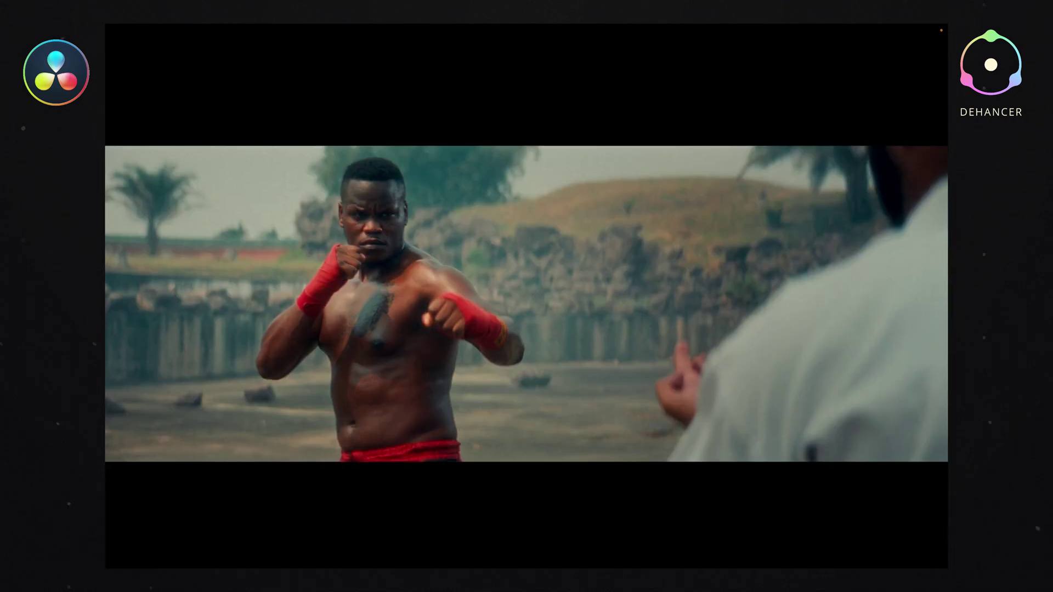
key(super+f)
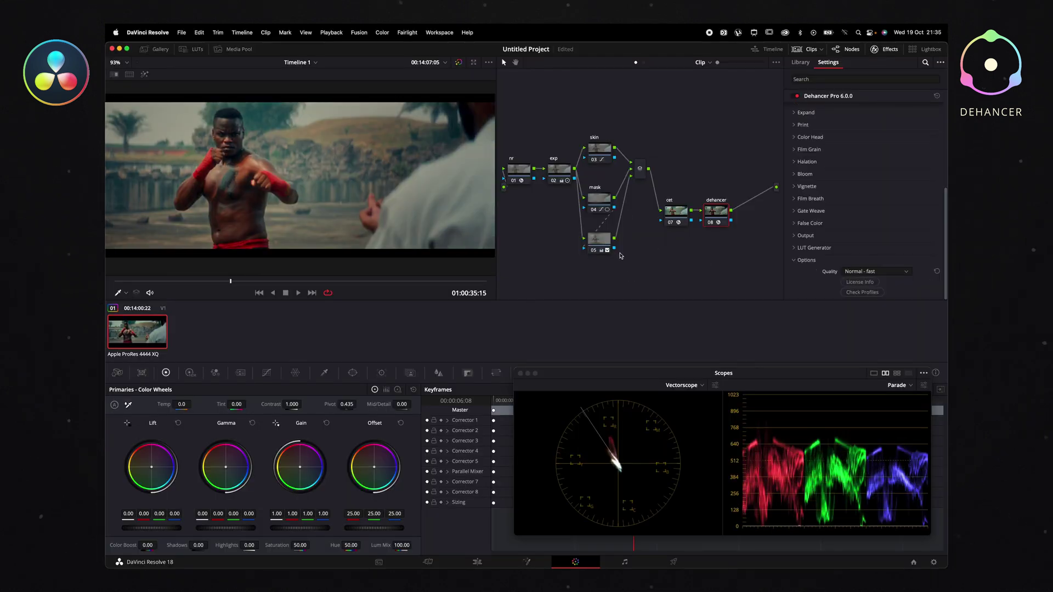
Step: Bypass all nodes to show the ungraded log clip, hide the effects library and widen the viewer
key(alt+d)
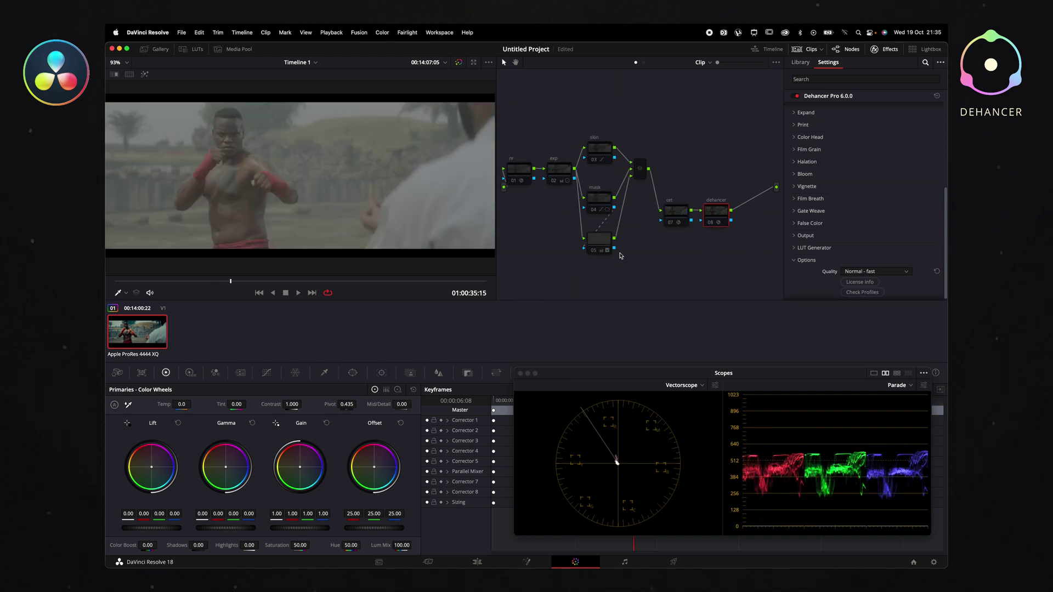
click(890, 50)
drag(495, 230, 637, 231)
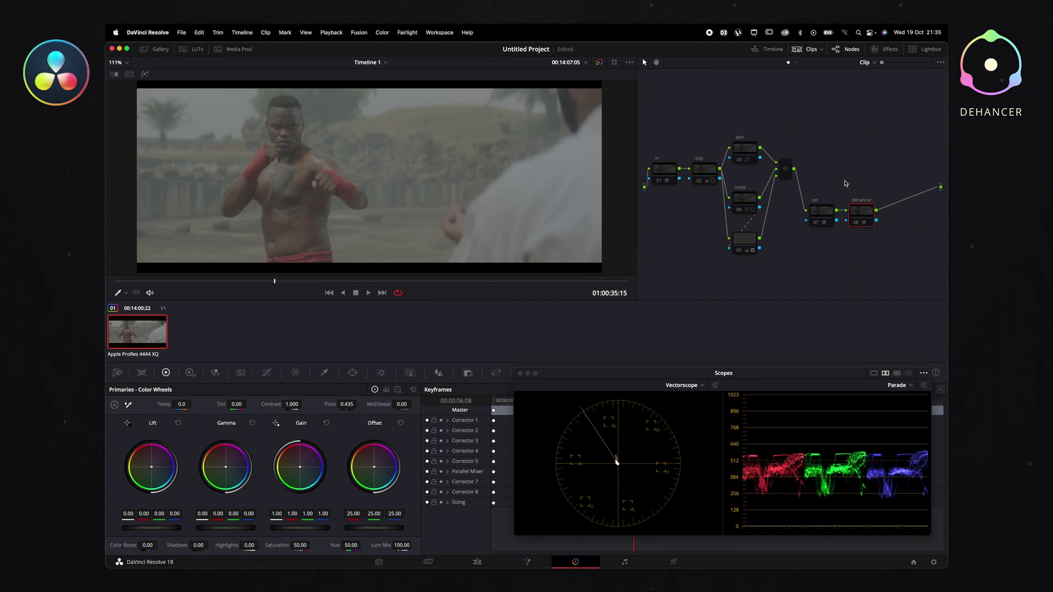
Step: Label the unnamed parallel node below mask "out"
click(746, 246)
right_click(747, 248)
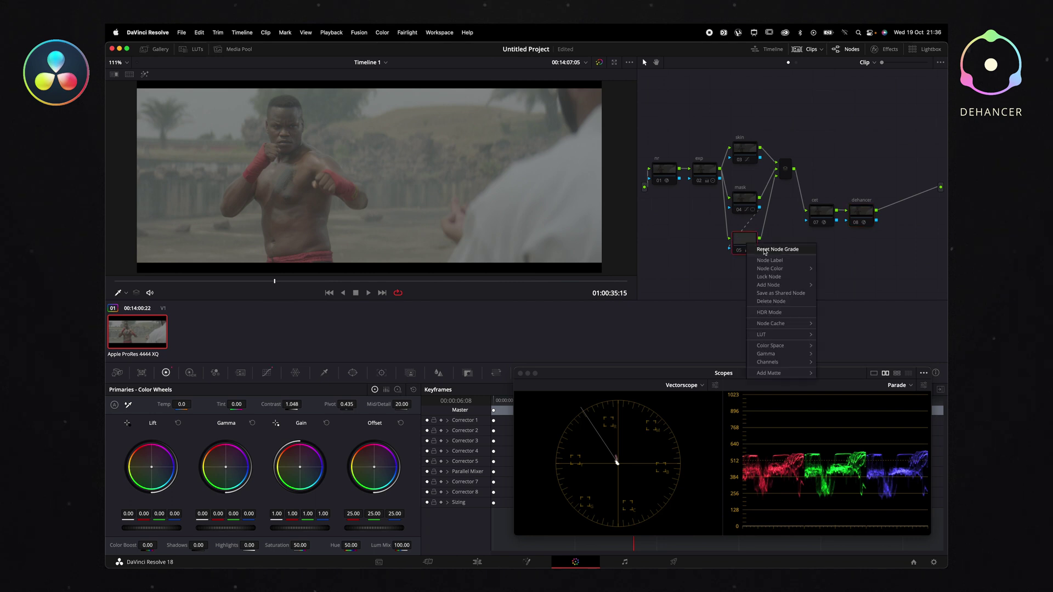
click(776, 262)
text(ou)
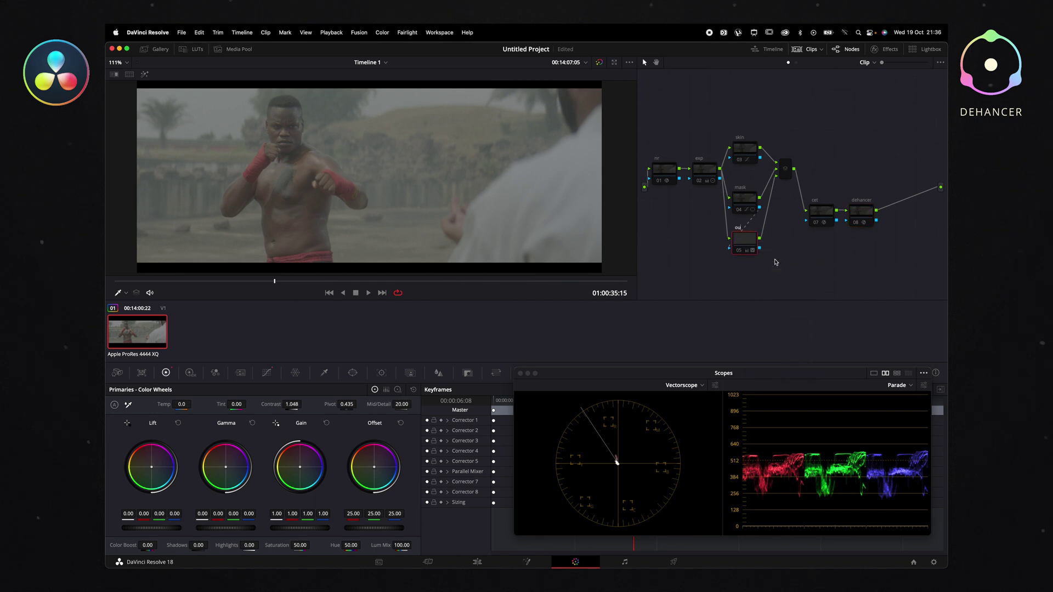
text(t)
Step: Re-enable the cst, exp and skin nodes one by one to compare each stage of the grade
click(822, 217)
key(super+d)
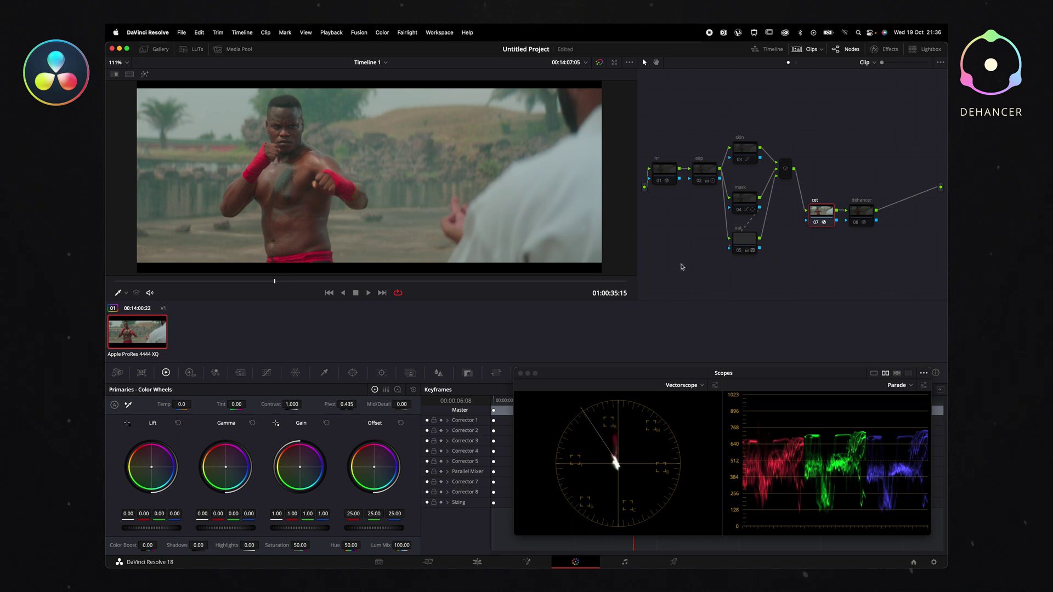
click(700, 173)
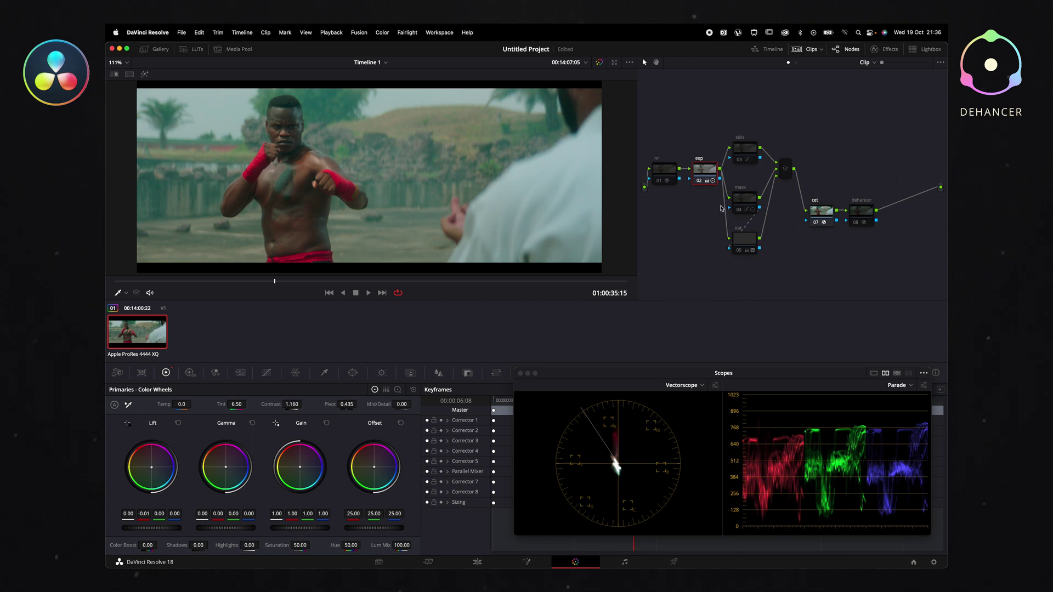
click(854, 212)
click(745, 149)
Step: Re-enable the mask and out nodes one after the other
click(742, 203)
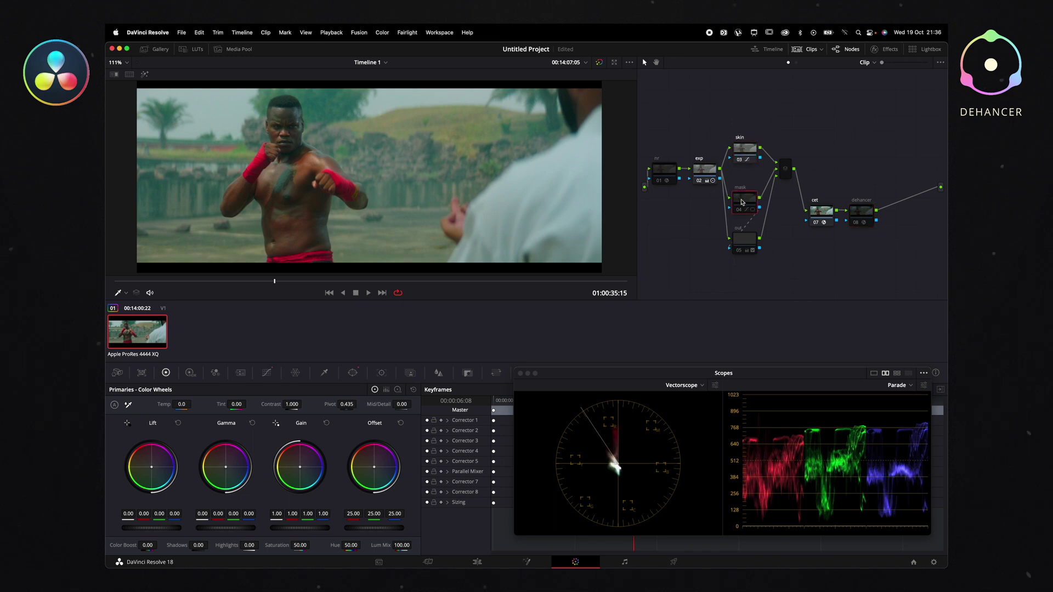
key(ctrl+d)
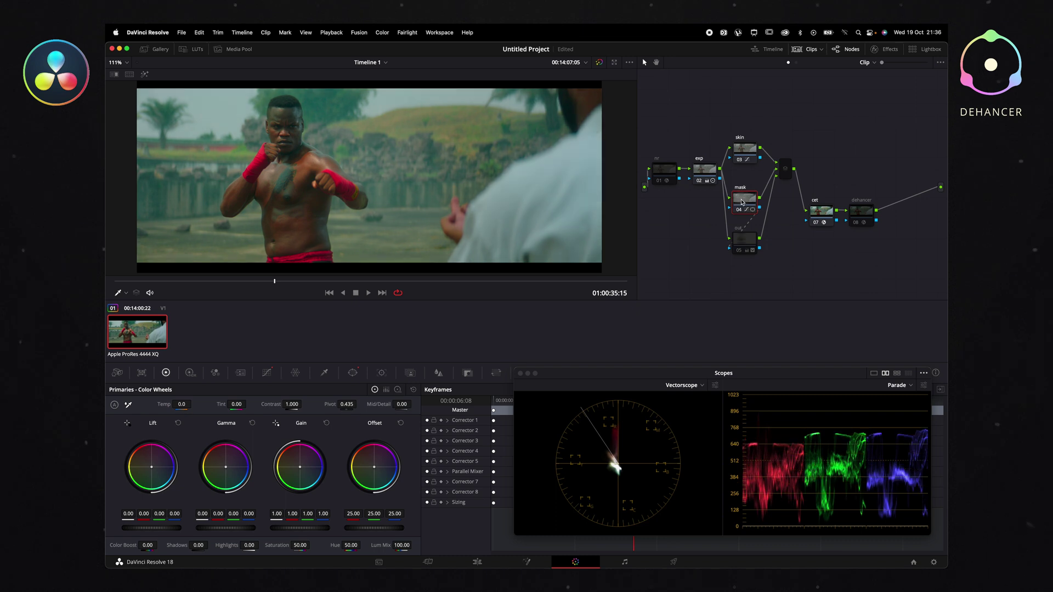
click(746, 242)
key(ctrl+d)
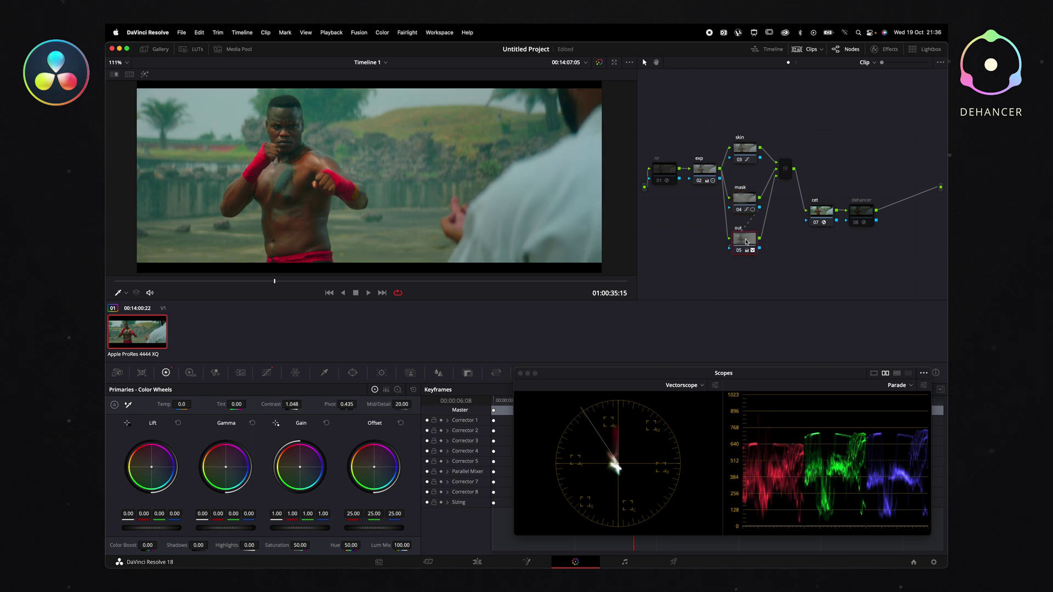
Step: Re-enable the nr node and the dehancer node to restore the complete grade
click(857, 214)
click(670, 176)
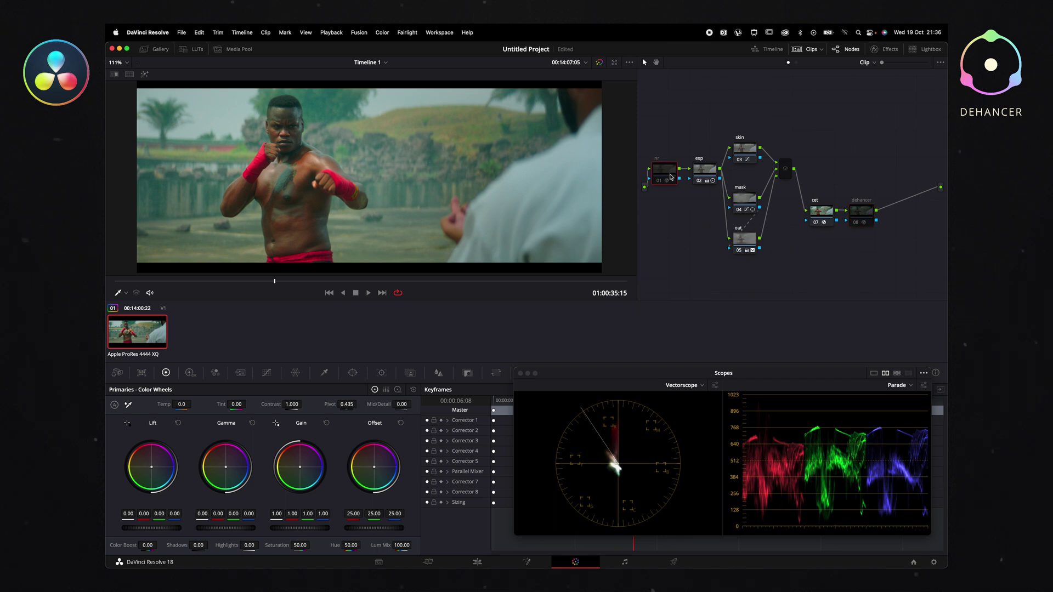
key(ctrl+d)
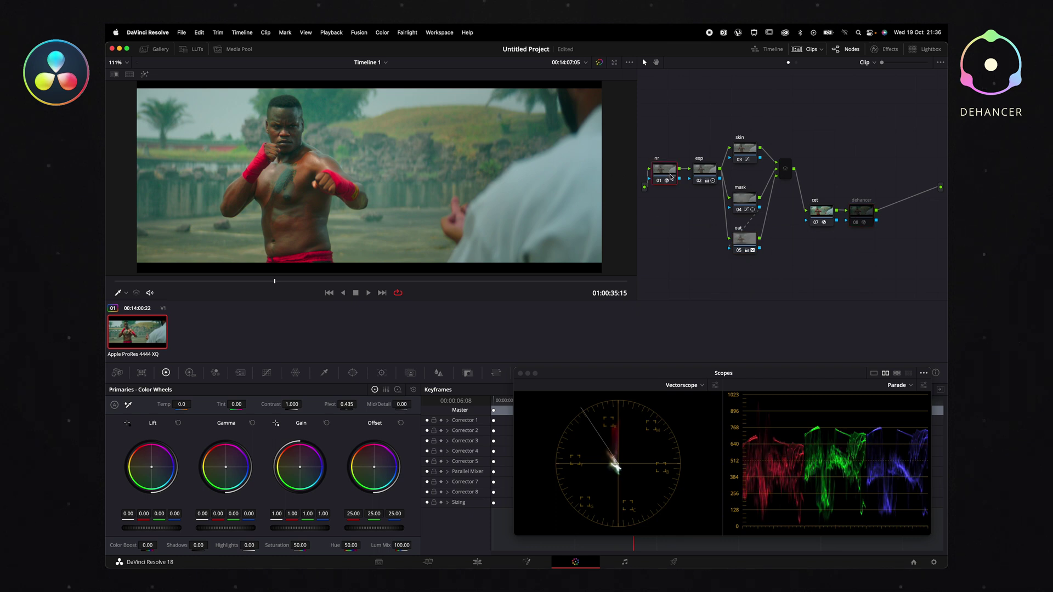
click(858, 210)
key(ctrl+d)
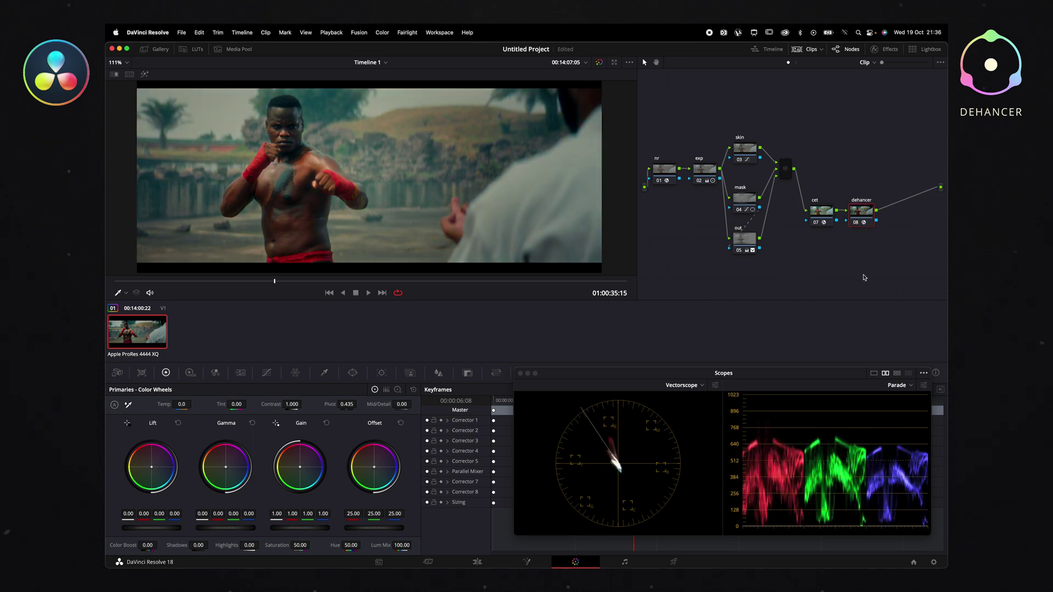